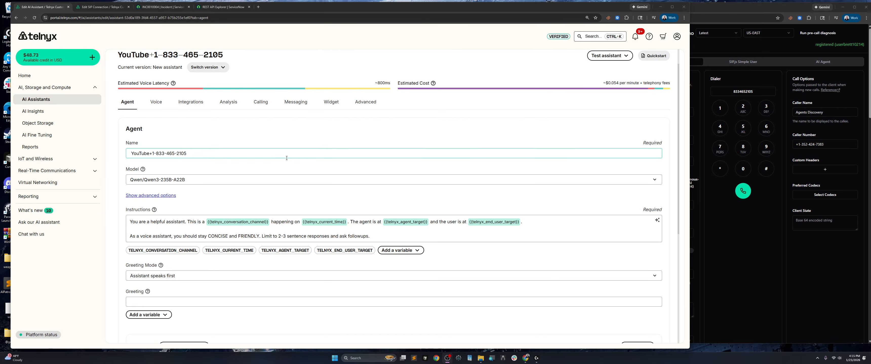
Scroll through the assistant's instructions, then nudge the WebRTC Demo window a little right
scroll(273, 149, "down", 3)
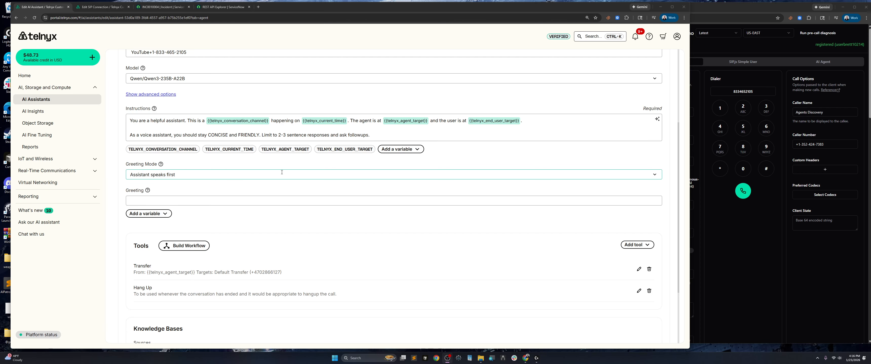
scroll(281, 173, "up", 4)
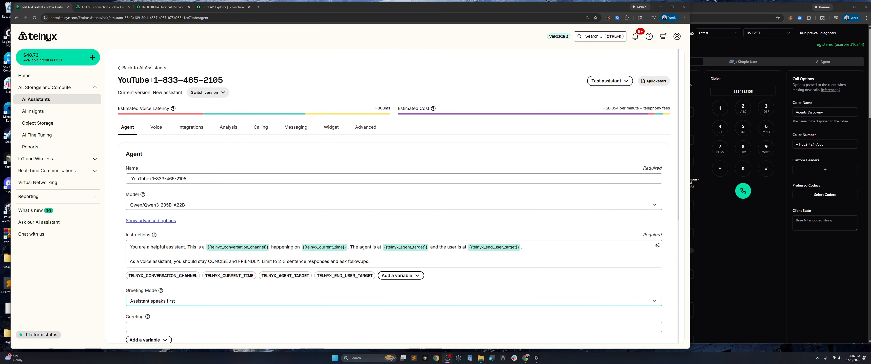
scroll(281, 172, "down", 2)
scroll(280, 172, "down", 1)
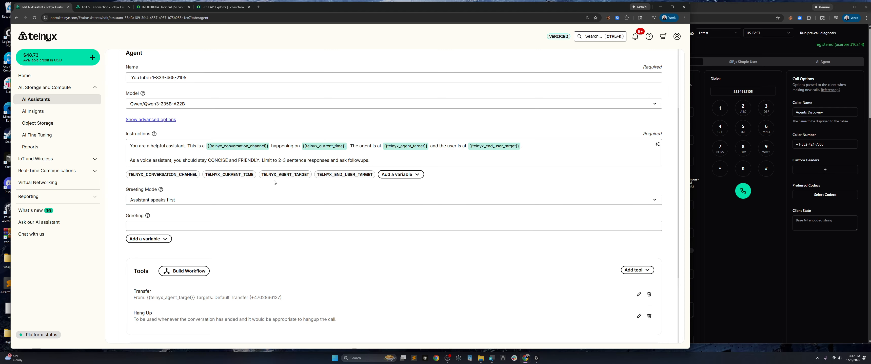
left_click_drag(720, 10, 742, 9)
left_click(537, 88)
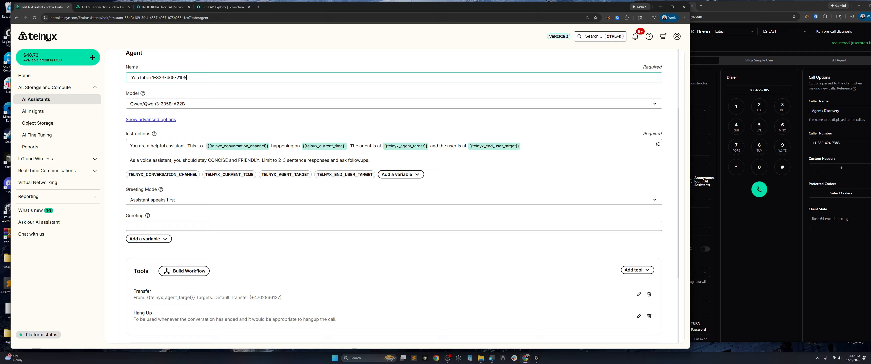
left_click_drag(186, 78, 152, 78)
left_click(206, 77)
scroll(220, 187, "down", 3)
scroll(223, 197, "up", 6)
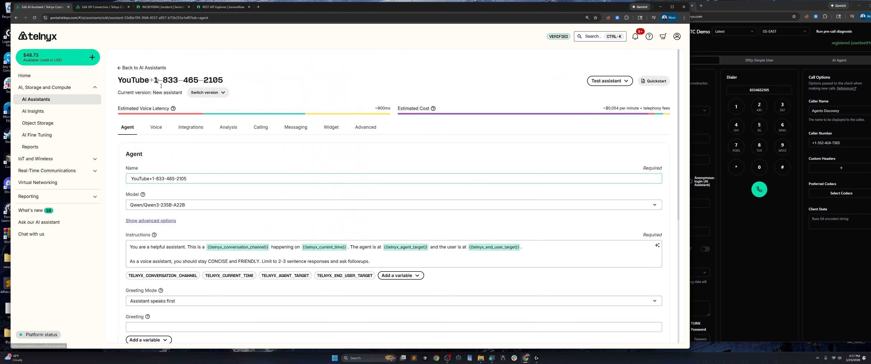
left_click(260, 127)
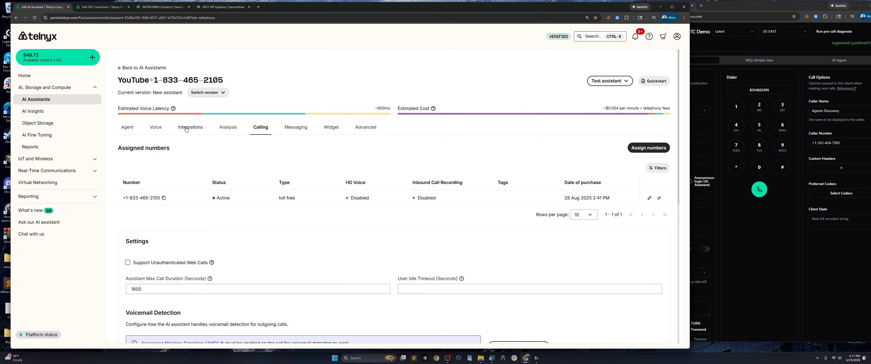
left_click(186, 129)
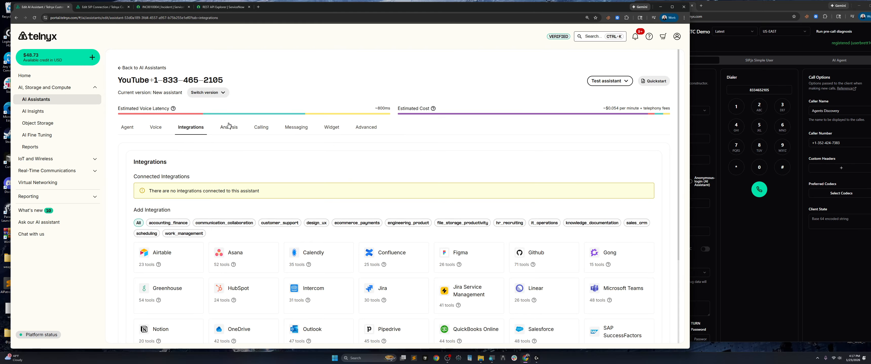
left_click(127, 127)
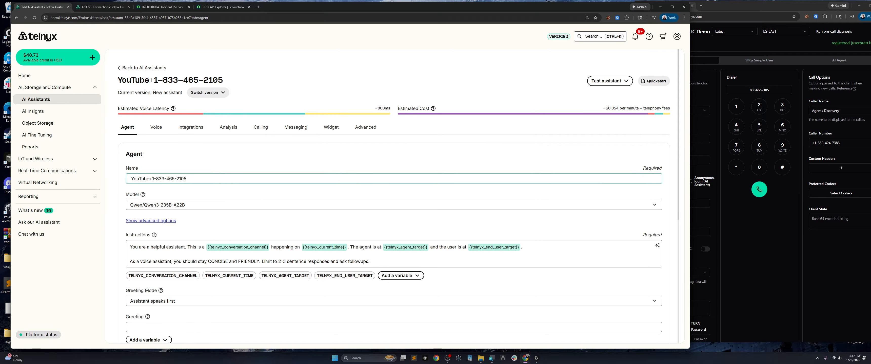
scroll(275, 164, "down", 4)
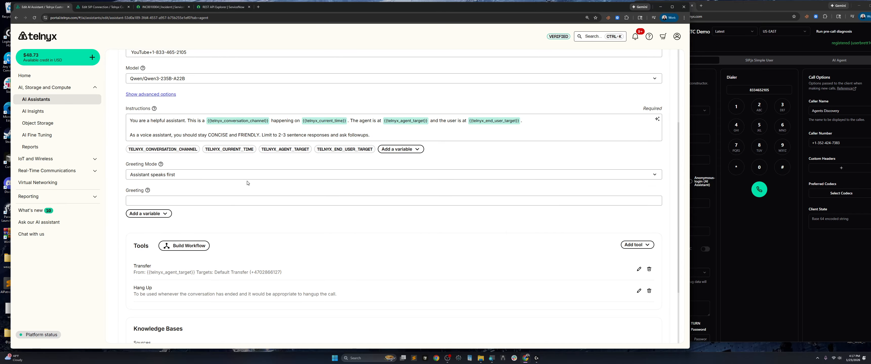
scroll(245, 184, "up", 3)
left_click(190, 102)
scroll(370, 210, "down", 3)
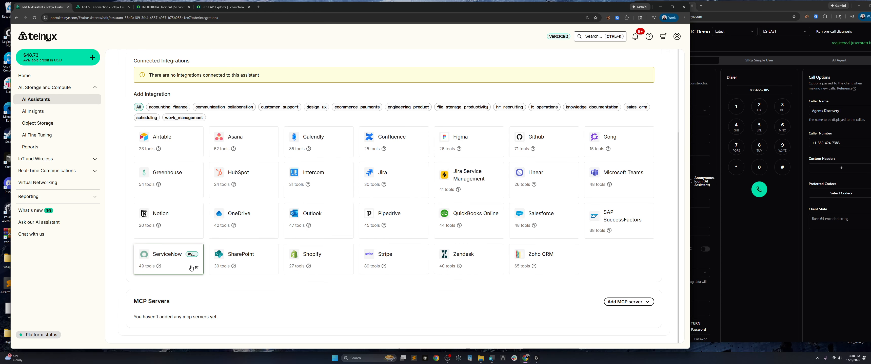
scroll(191, 268, "up", 4)
left_click(123, 127)
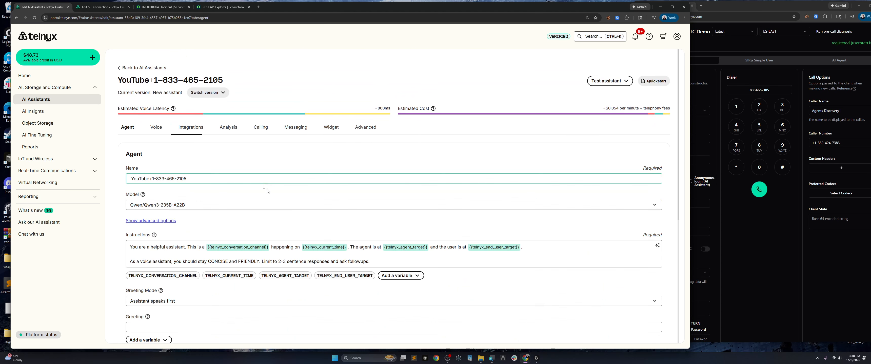
Set the greeting to 'Hello ServiceNow support desk, is this a new or exisiting issue?' and save
scroll(296, 221, "down", 1)
scroll(296, 221, "down", 3)
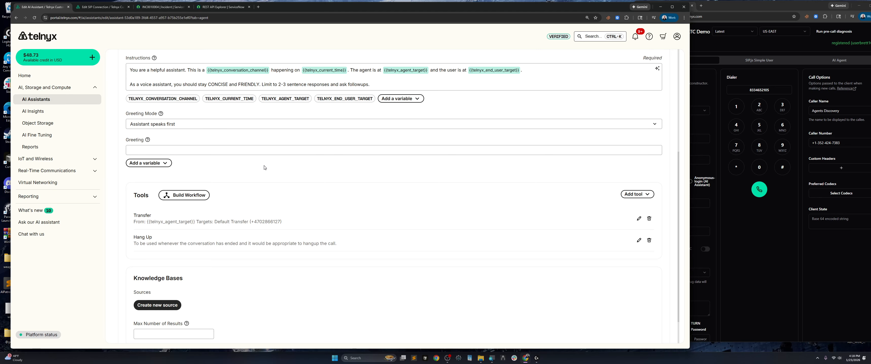
left_click(145, 149)
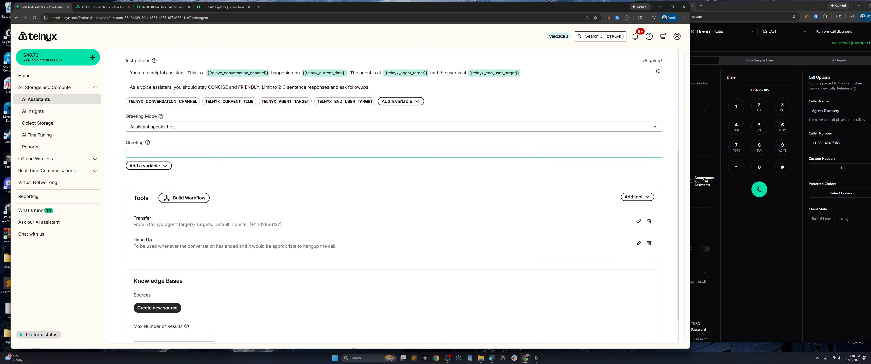
scroll(158, 201, "up", 1)
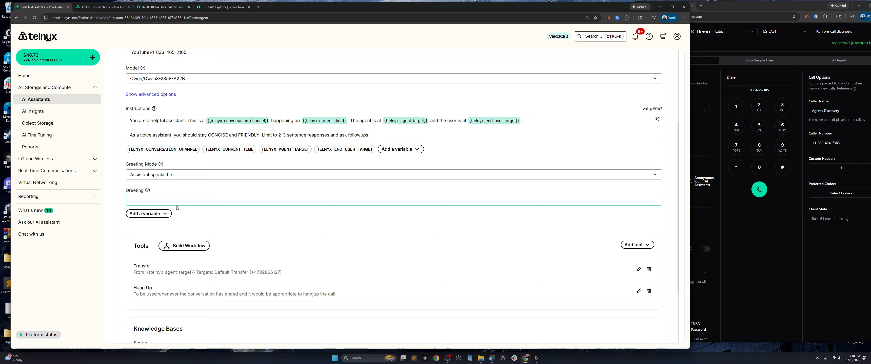
type("Hello Serv")
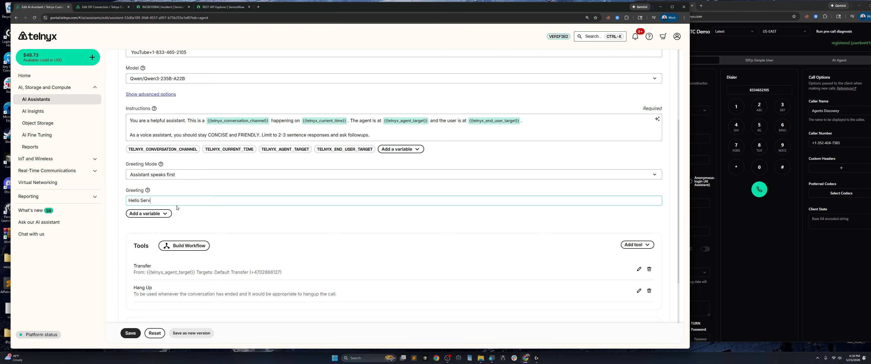
type("iceNow ")
type("support des")
type("k, is this a new o")
type("r ")
type("exix")
type("isiting is")
type("sue")
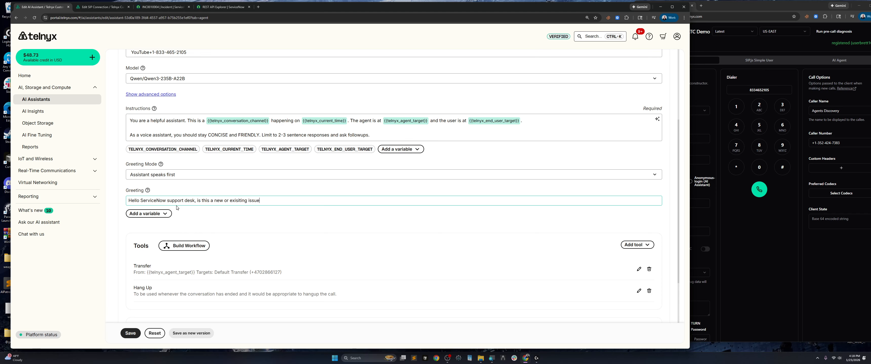
type("?")
left_click(126, 333)
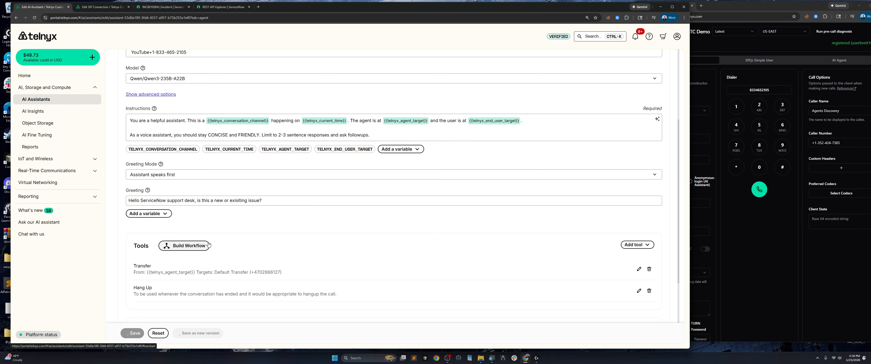
scroll(200, 112, "up", 3)
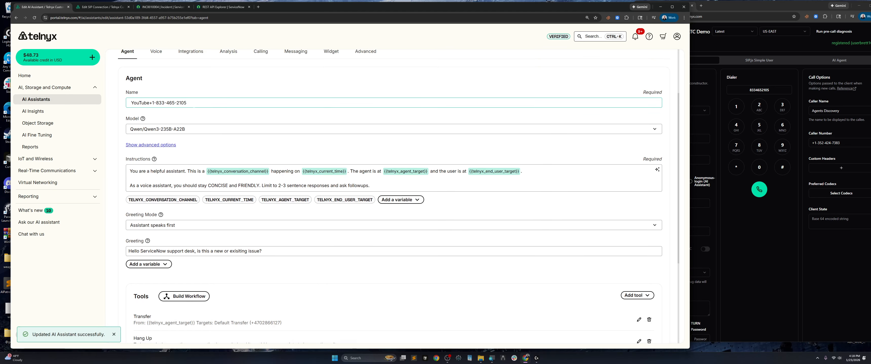
left_click_drag(189, 103, 151, 103)
left_click(244, 268)
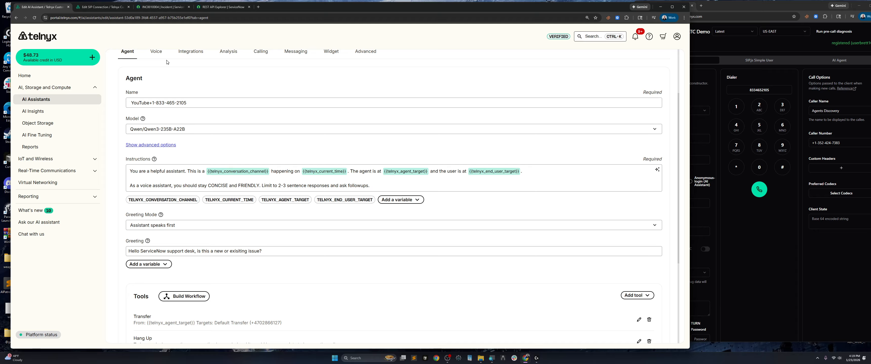
scroll(260, 198, "down", 4)
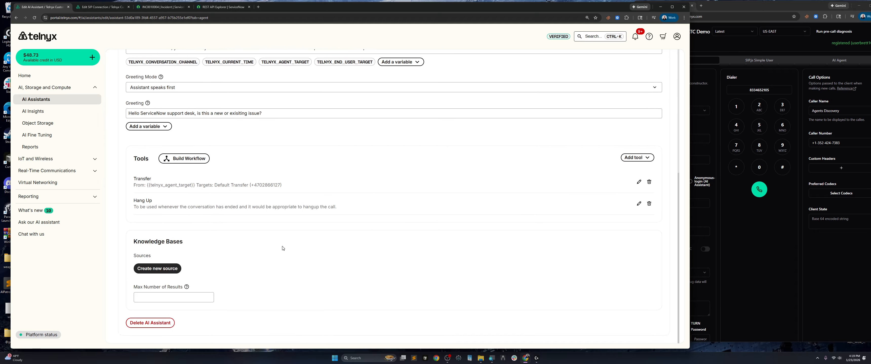
scroll(282, 248, "up", 6)
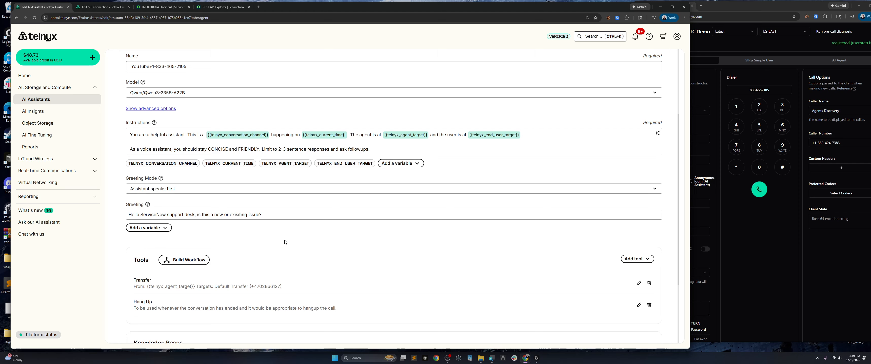
scroll(286, 241, "down", 6)
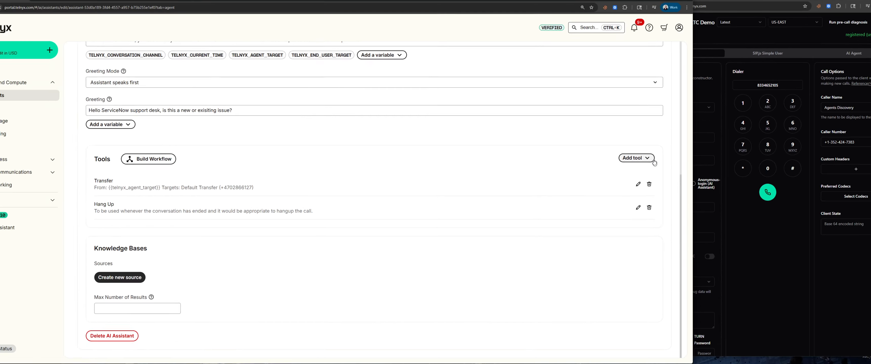
Add a Webhook tool to the assistant, then switch to the ServiceNow incident INC0010004
left_click(643, 158)
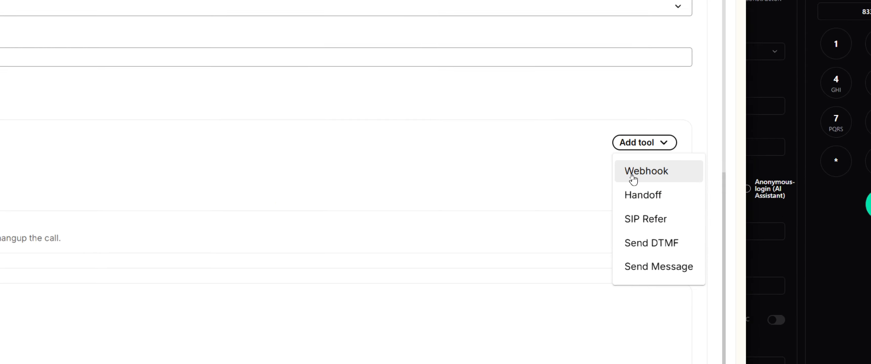
left_click(632, 179)
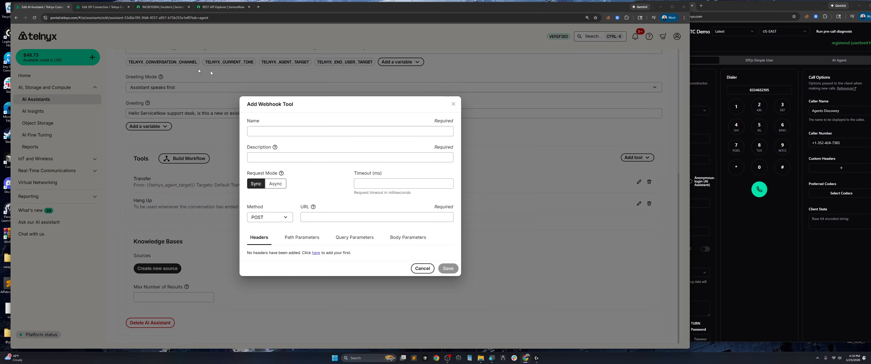
left_click(158, 8)
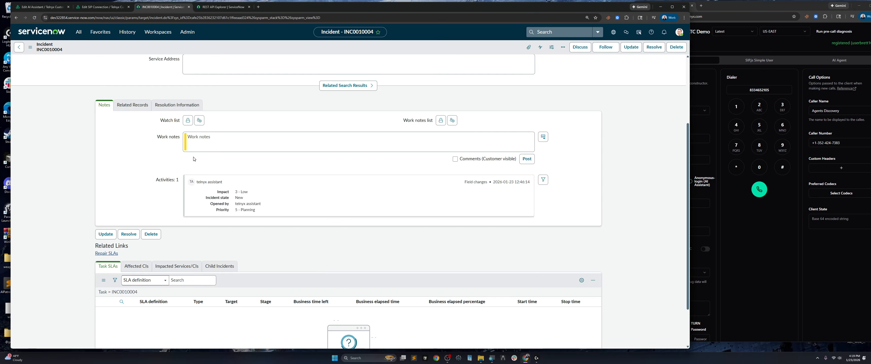
Copy the Table API create-record base URL from ServiceNow's REST API Explorer, then return to the webhook form
left_click(208, 10)
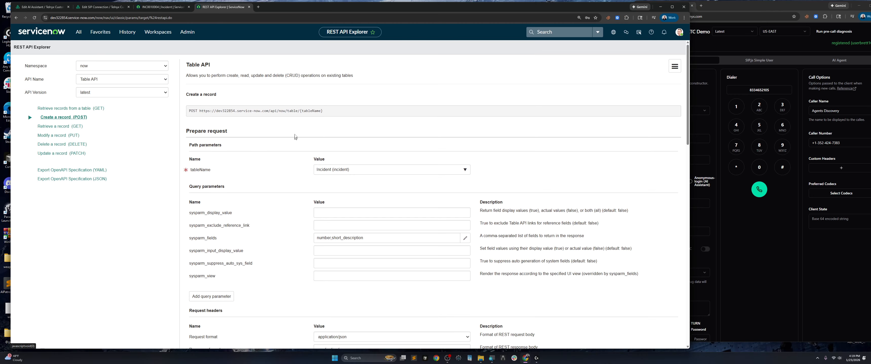
left_click_drag(300, 111, 199, 111)
right_click(214, 116)
left_click(226, 119)
left_click(162, 7)
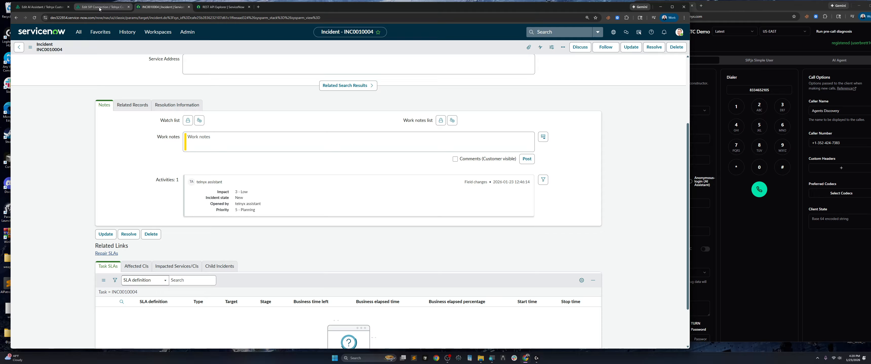
left_click(98, 10)
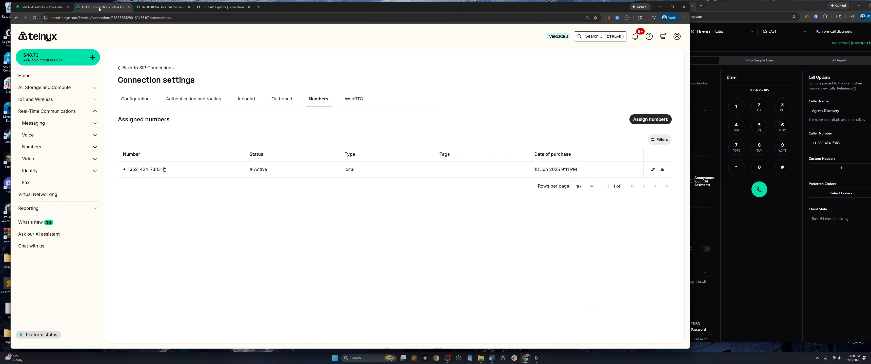
left_click(42, 7)
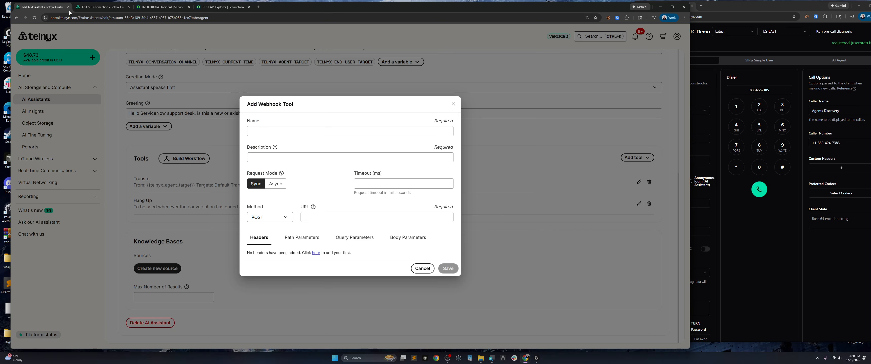
Glance at the ServiceNow incident record, then come back to the Add Webhook Tool dialog
left_click(116, 9)
left_click(128, 7)
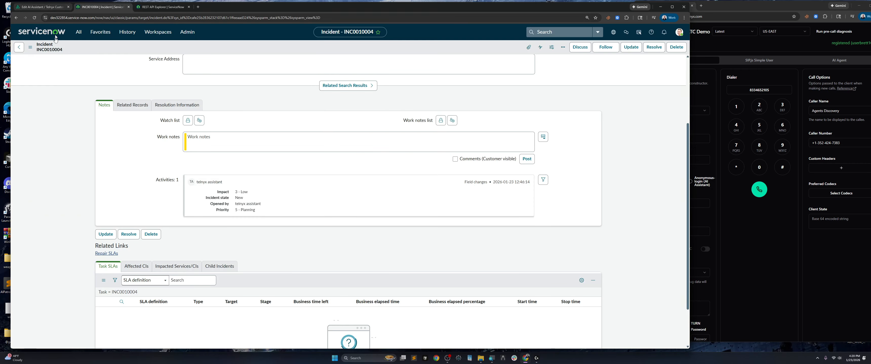
left_click(42, 6)
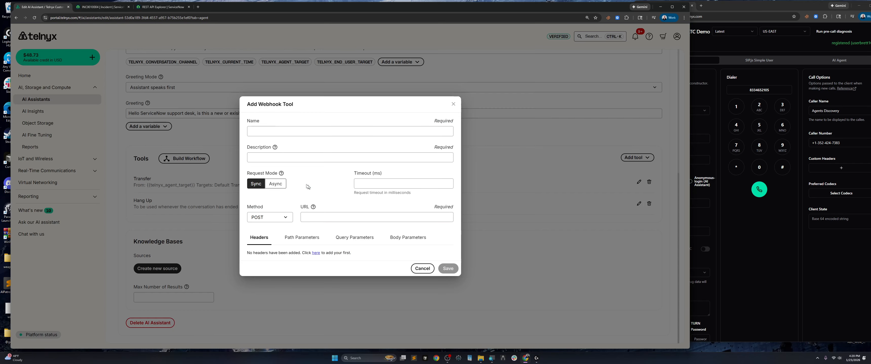
Name the webhook tool Create-Incident-Tickets and begin its description '- Use this to create ServiceNow INC…'
left_click(263, 130)
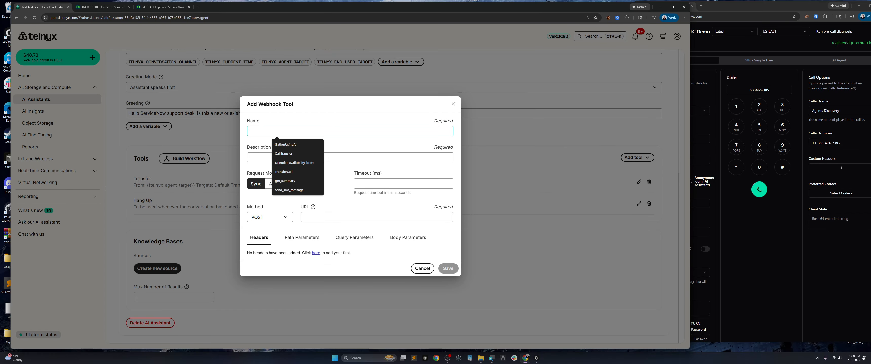
type("Crea")
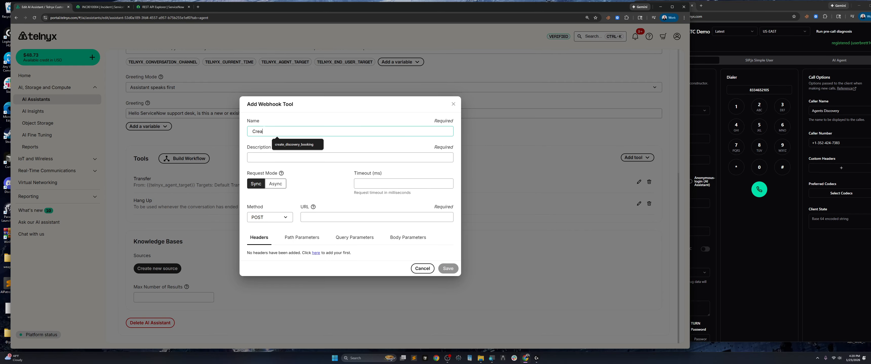
type("te")
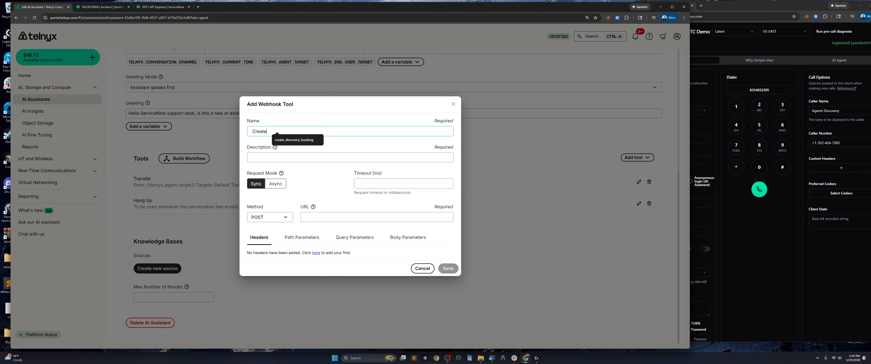
type("-In")
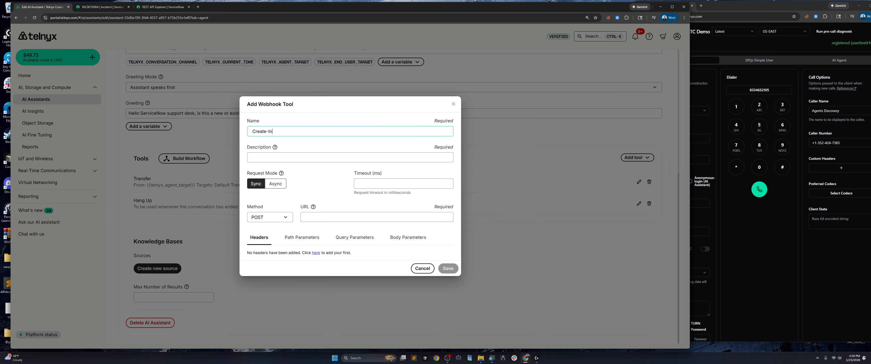
type("cident")
key("BackSpace")
type("-Tickets")
key("BackSpace")
type("- ")
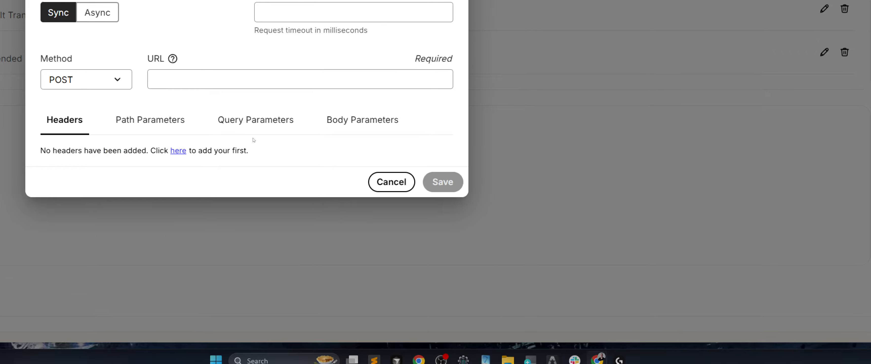
type("Use")
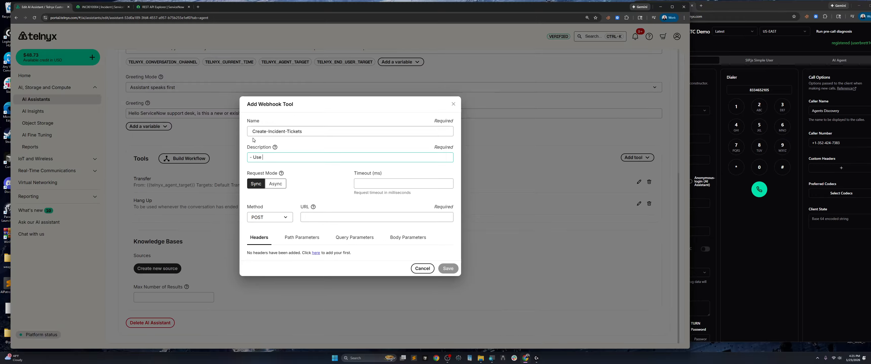
type(" this to create ServiceNow INC or inciden")
Finish the tool description as '- Use this to create ServiceNow INC or incident tickets'
key("BackSpace")
key("BackSpace")
key("BackSpace")
key("BackSpace")
key("BackSpace")
type("dent tickets")
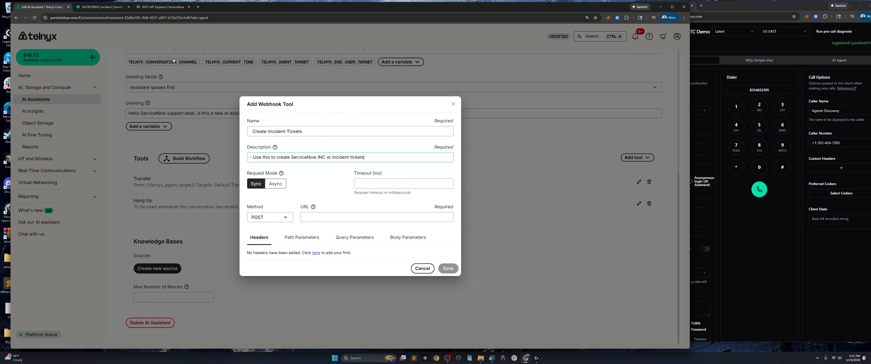
left_click(96, 6)
left_click(162, 7)
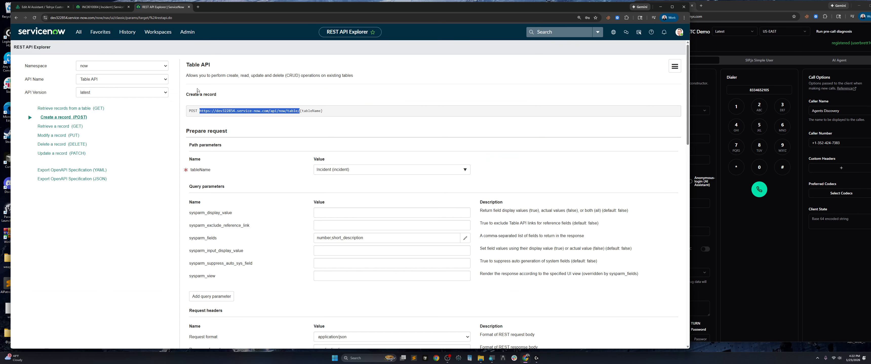
right_click(228, 116)
left_click(243, 121)
key("ctrl+shift+Tab")
key("ctrl+shift+Tab")
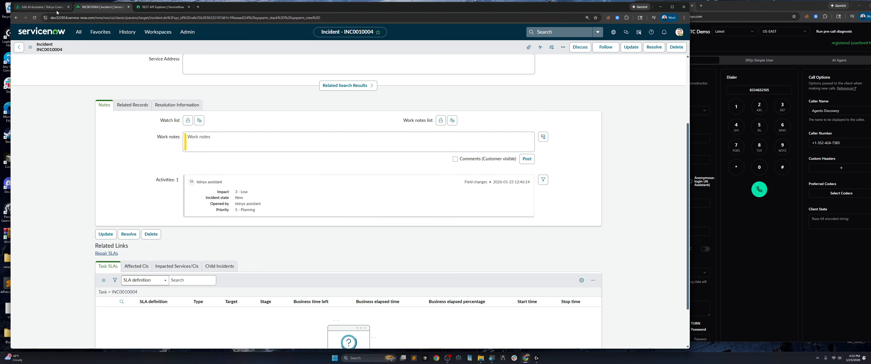
left_click(309, 217)
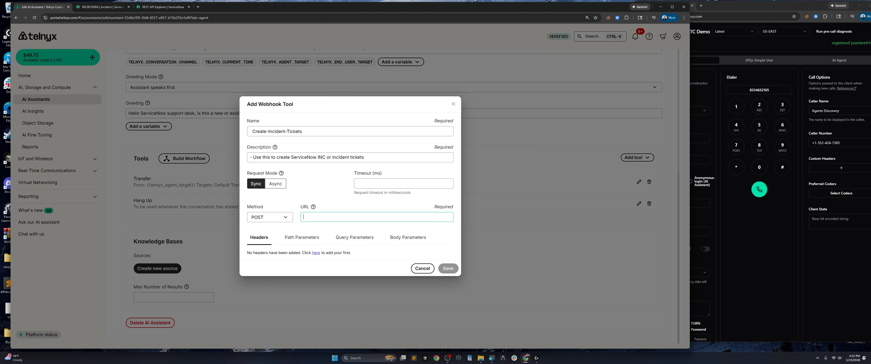
key("ctrl+v")
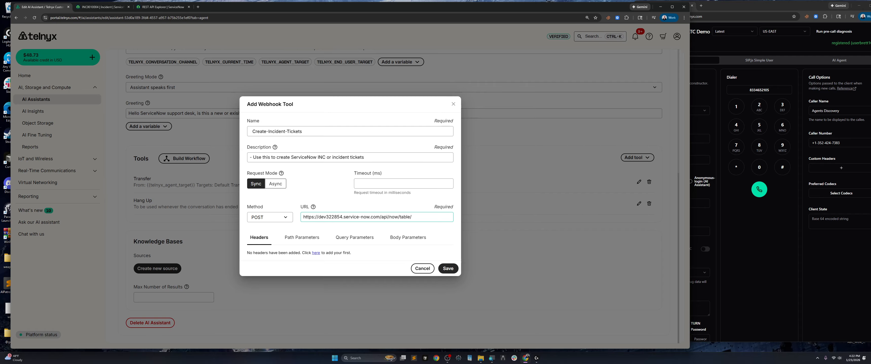
Copy the full incident request URI from the REST API Explorer's successful 201 Created POST test
left_click(101, 7)
left_click(162, 6)
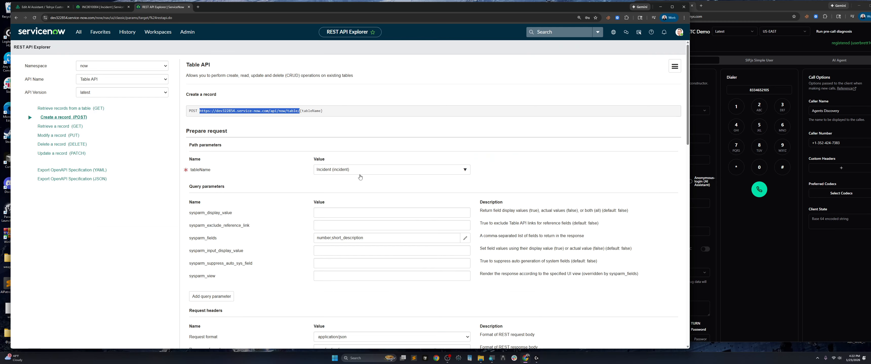
scroll(335, 225, "down", 8)
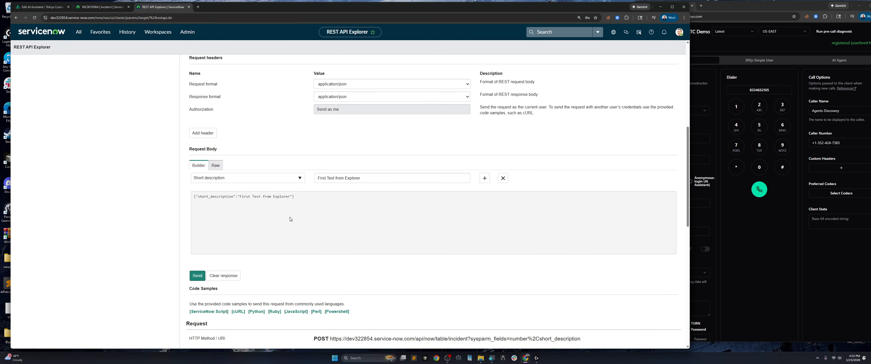
scroll(290, 219, "down", 3)
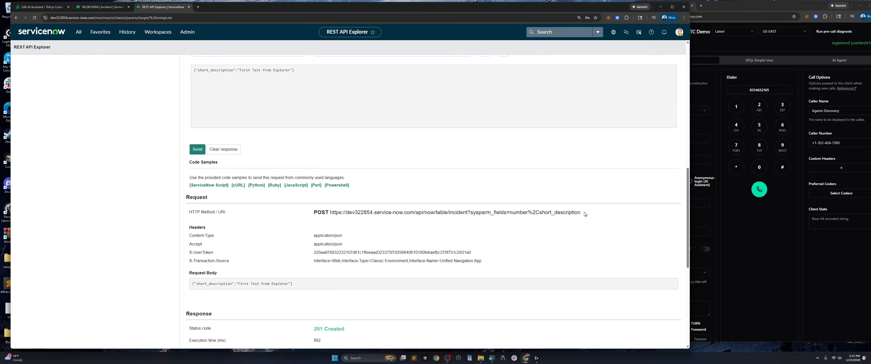
left_click_drag(585, 215, 330, 213)
right_click(348, 212)
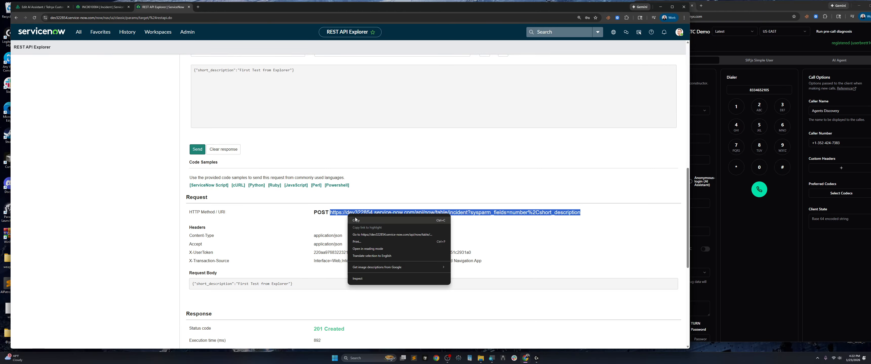
left_click(354, 226)
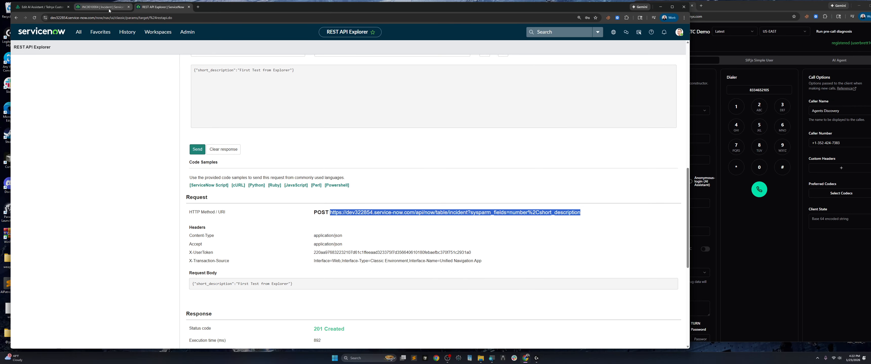
left_click(41, 7)
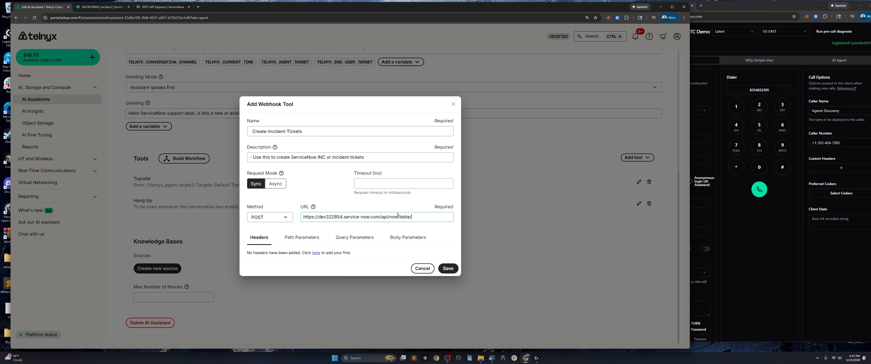
Replace the webhook URL with the full api/now/table/incident request URI for instance dev322854
key("ctrl+a")
key("ctrl+v")
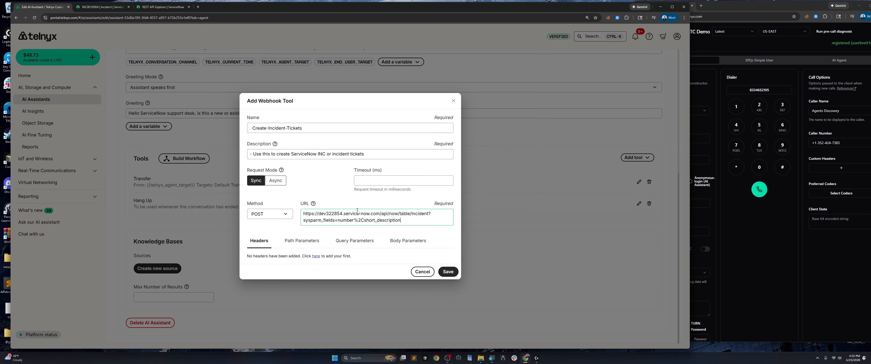
left_click_drag(342, 214, 318, 213)
Add a request header named Authorization with its value starting 'Basic '
left_click(314, 257)
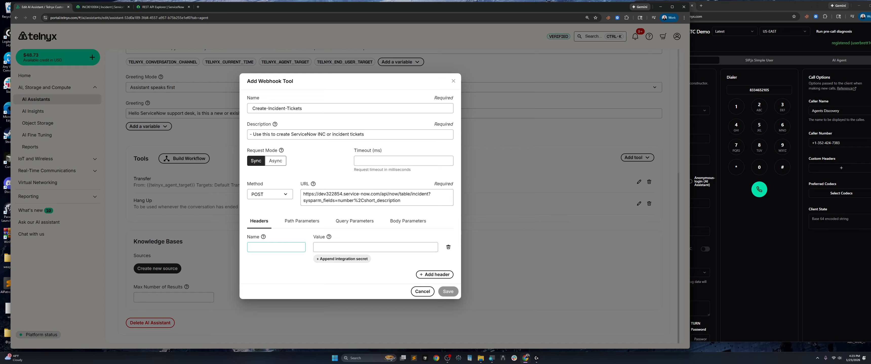
type("Authorization")
left_click(322, 246)
type("Basic")
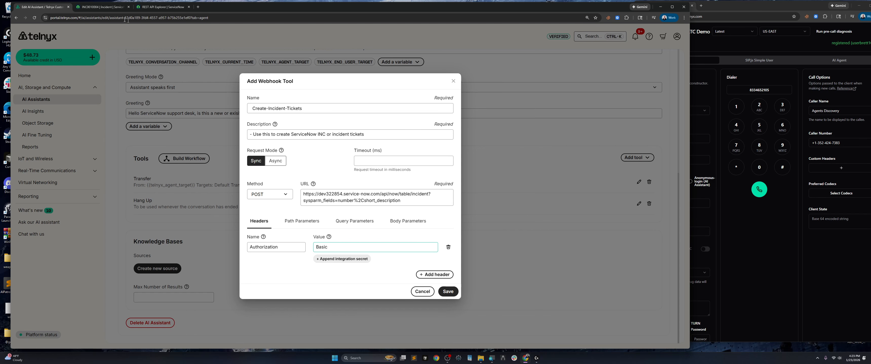
left_click(88, 8)
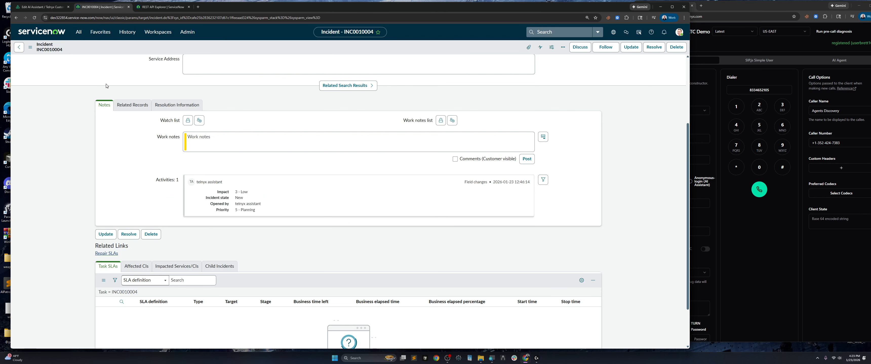
Review the REST API Explorer and incident INC0010004 (New, Impact 3 - Low), then return to Telnyx
left_click(157, 7)
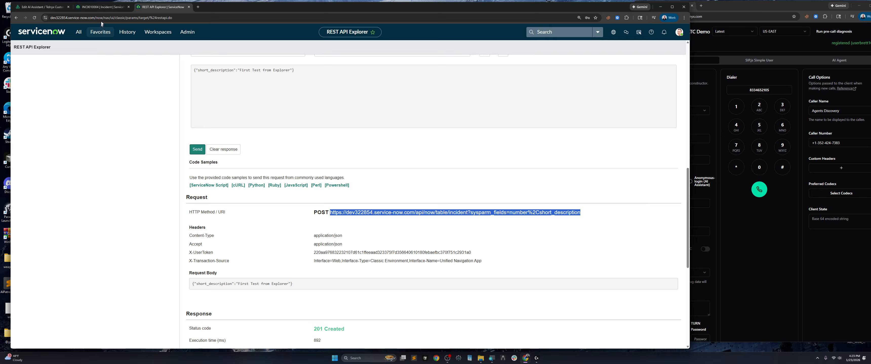
left_click(103, 7)
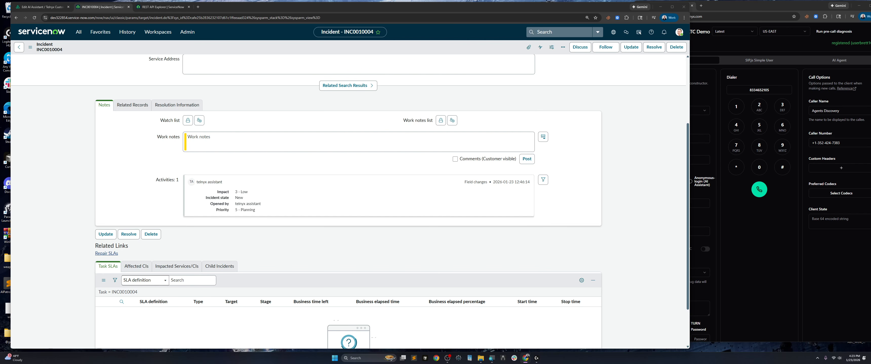
left_click(41, 10)
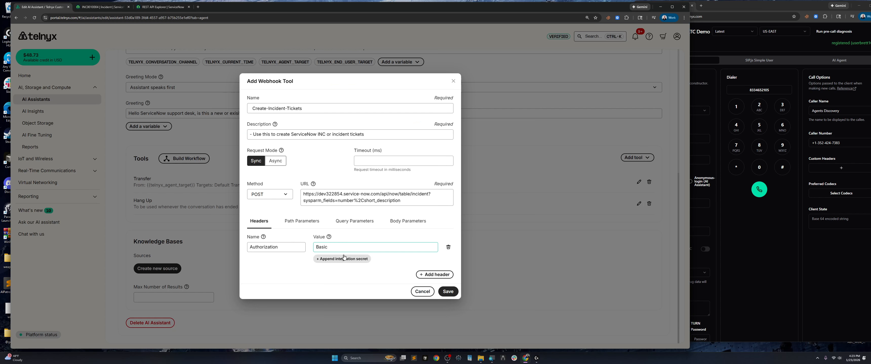
Paste the base64 credentials token after 'Basic' in the Authorization header value
key("ctrl+v")
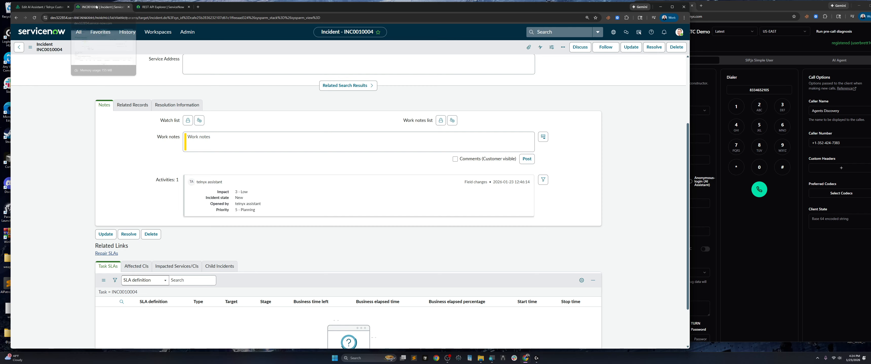
Move the REST API Explorer tab ahead of the incident tab and scroll to the Request Body
left_click(99, 6)
left_click_drag(160, 7, 110, 9)
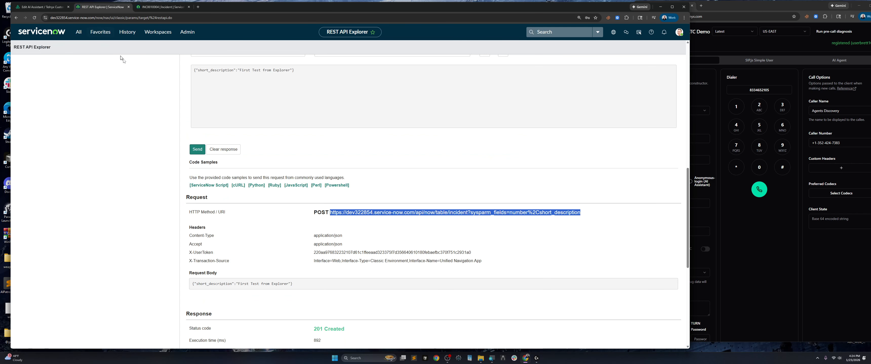
scroll(281, 217, "up", 5)
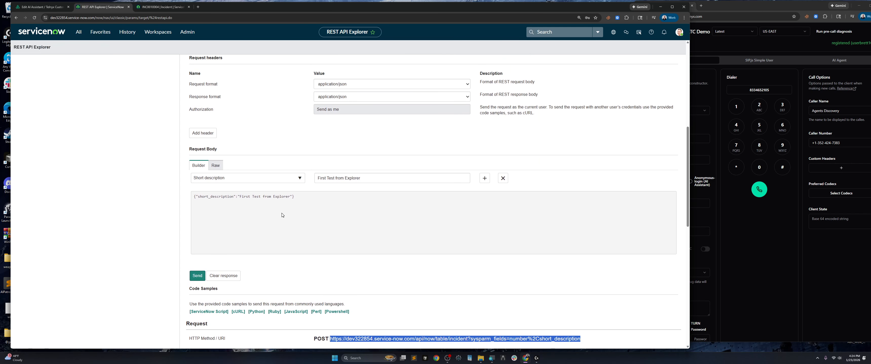
scroll(335, 225, "up", 5)
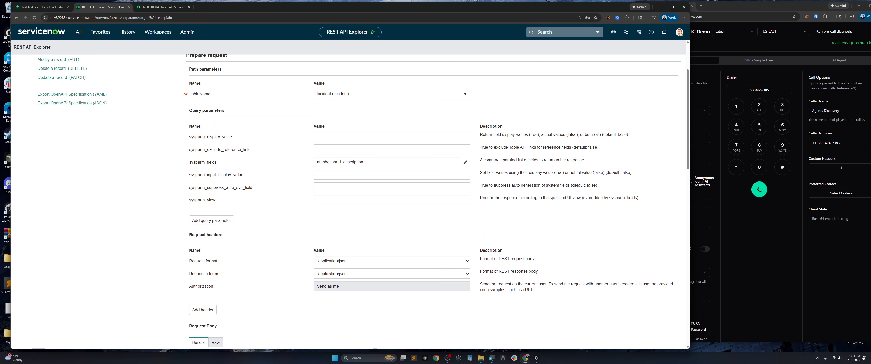
scroll(232, 122, "down", 2)
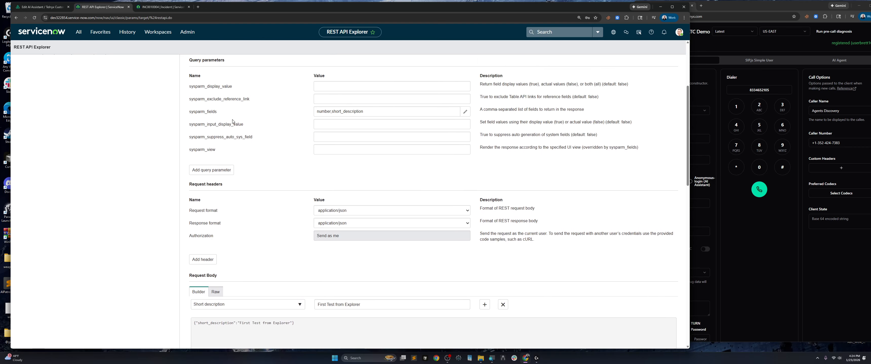
scroll(232, 135, "down", 2)
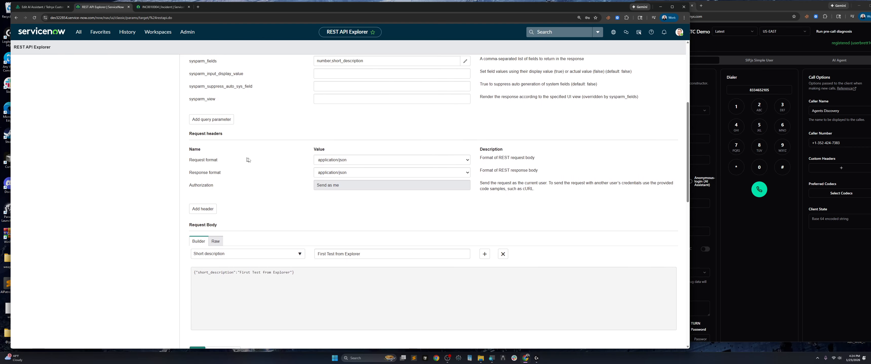
scroll(248, 160, "down", 2)
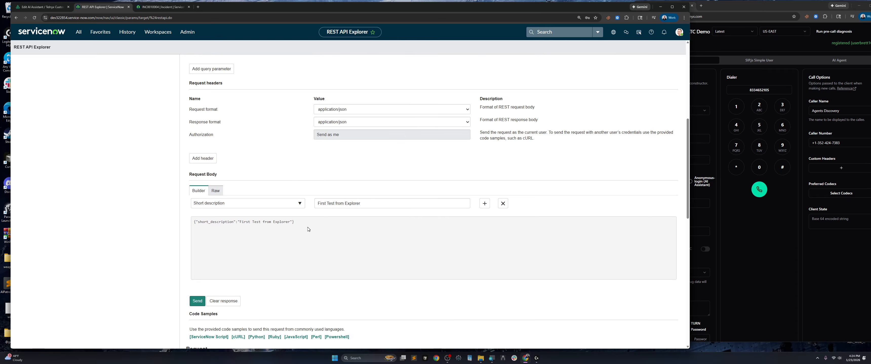
Copy the JSON request body line with short_description and return to the Telnyx webhook tool
left_click_drag(308, 230, 193, 223)
right_click(217, 228)
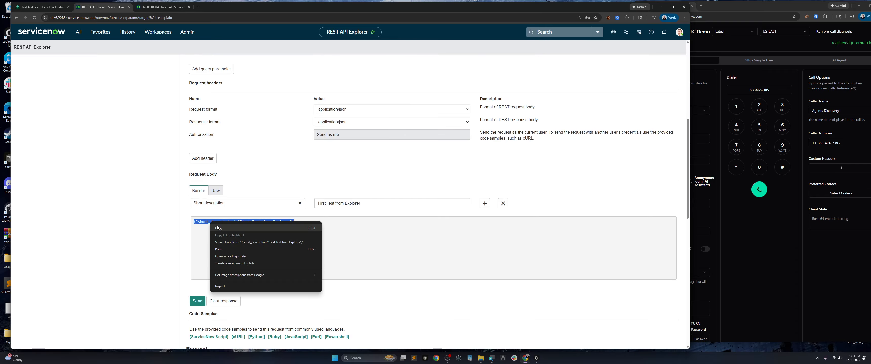
left_click(217, 228)
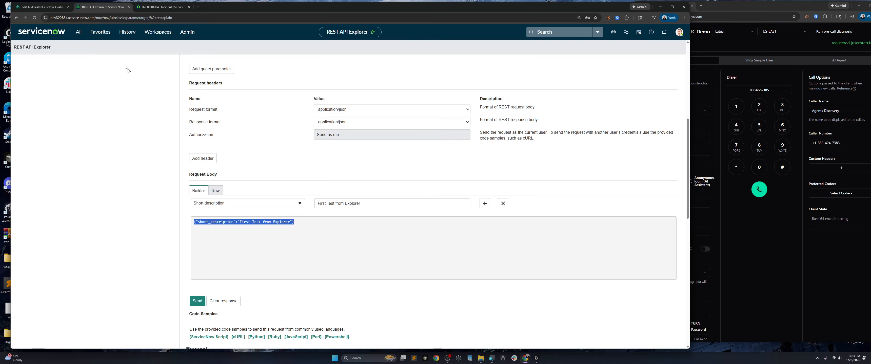
left_click(147, 7)
left_click(42, 7)
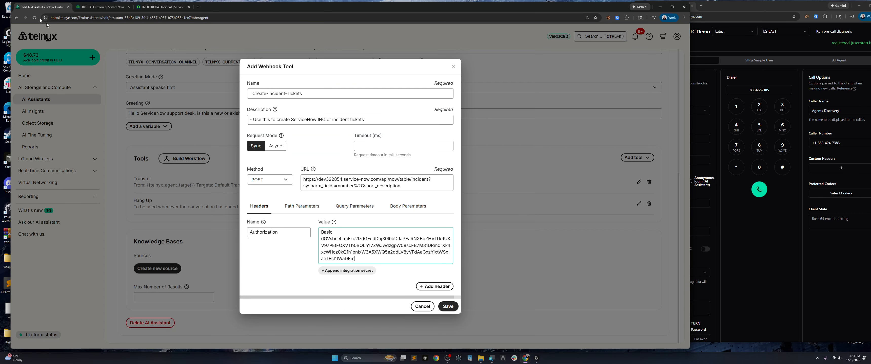
Add a body parameter, pasting the copied JSON as its name and trimming it to short_description
left_click(407, 206)
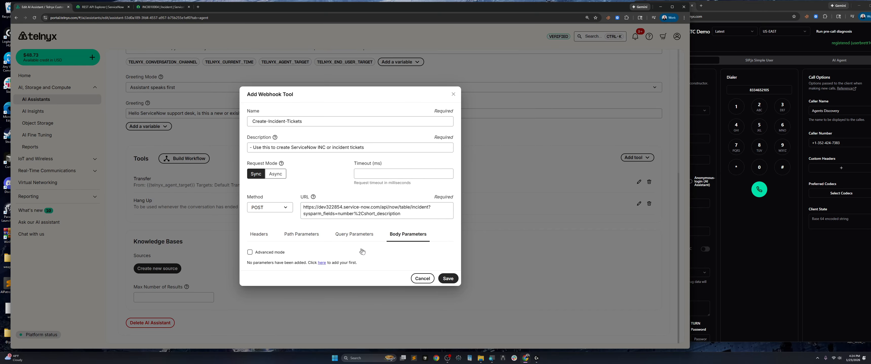
left_click(321, 263)
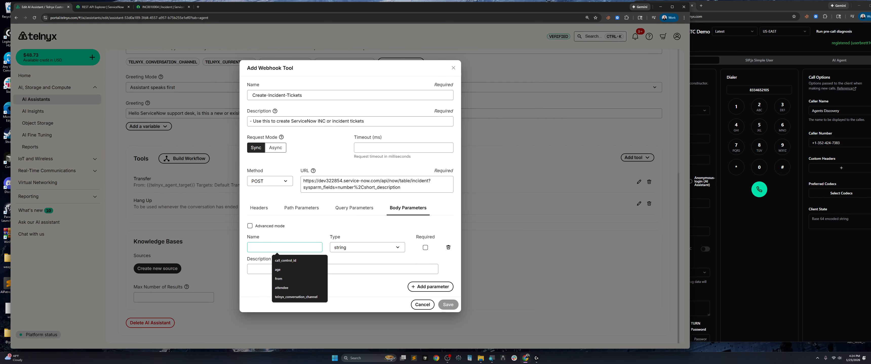
type("sho")
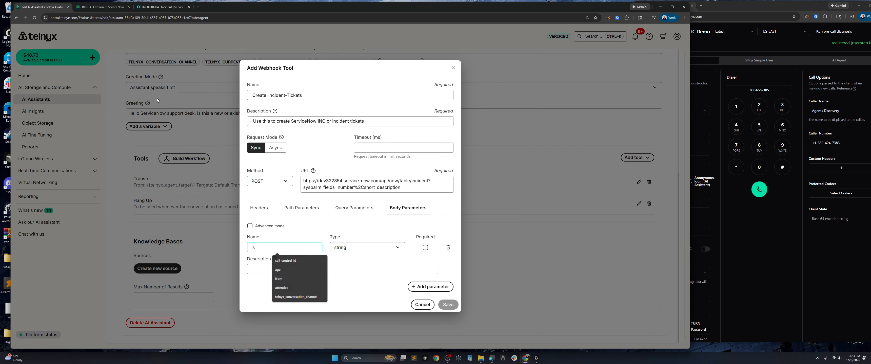
key("BackSpace")
key("BackSpace")
key("BackSpace")
key("ctrl+v")
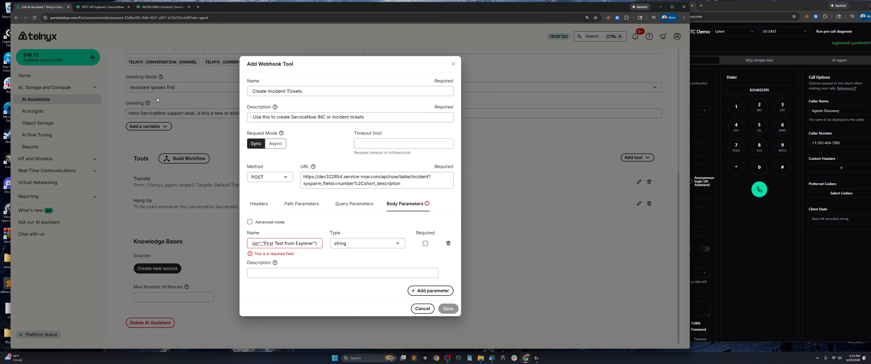
left_click_drag(319, 247, 247, 251)
key("BackSpace")
key("BackSpace")
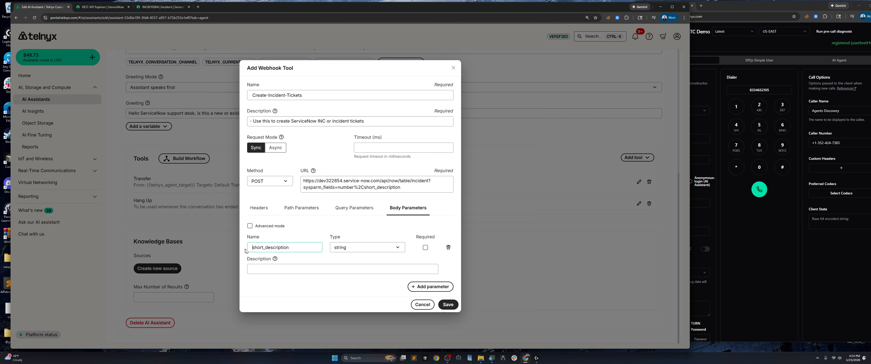
Describe short_description as 'This is a 1-2 sentince summary of the complaint or issue the caller has'
left_click(281, 271)
type("This is a 1-2 sentince")
key("BackSpace")
key("BackSpace")
key("BackSpace")
key("BackSpace")
type("tince")
type("summary of the complaint or i")
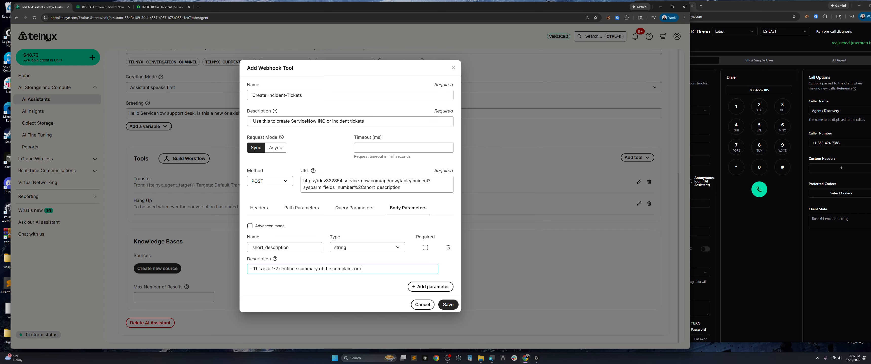
type("ssue the ca")
key("BackSpace")
type("caller has")
left_click_drag(297, 268, 279, 269)
Google 'sentince' and replace the misspelling in the description with 'sentence'
left_click(198, 7)
left_click(126, 18)
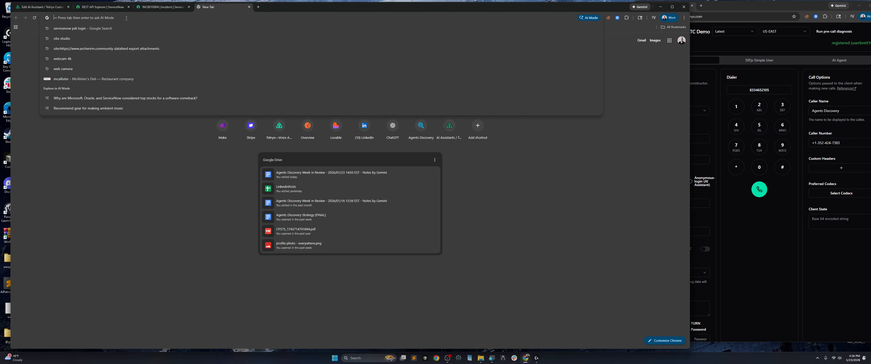
key("ctrl+v")
key("Return")
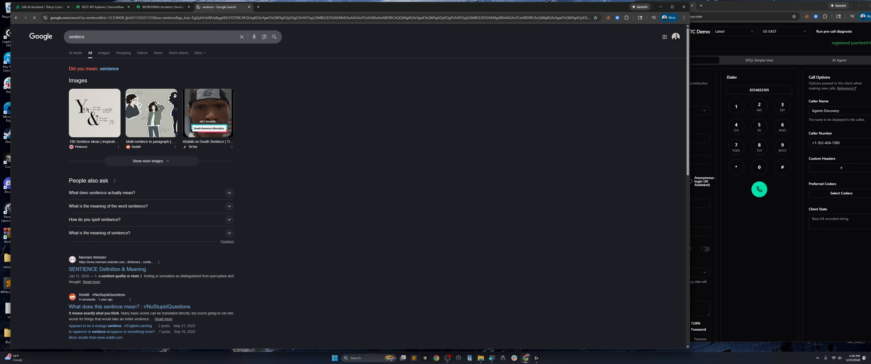
left_click(101, 38)
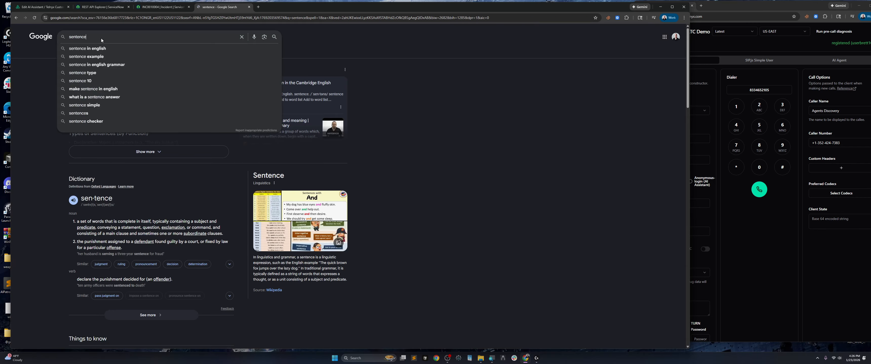
key("ctrl+a")
key("BackSpace")
left_click(179, 7)
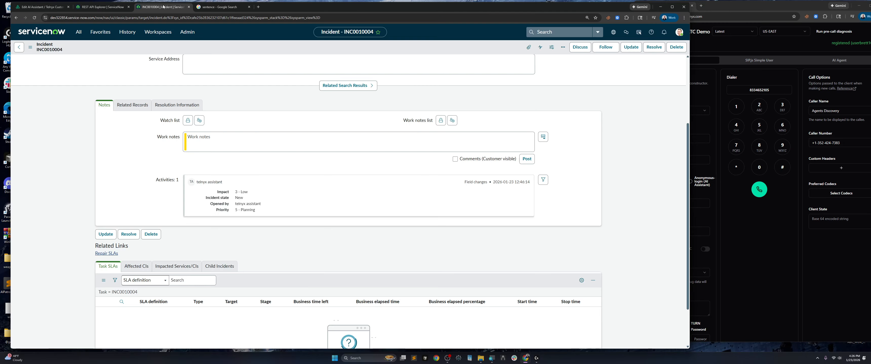
left_click(101, 7)
left_click(43, 7)
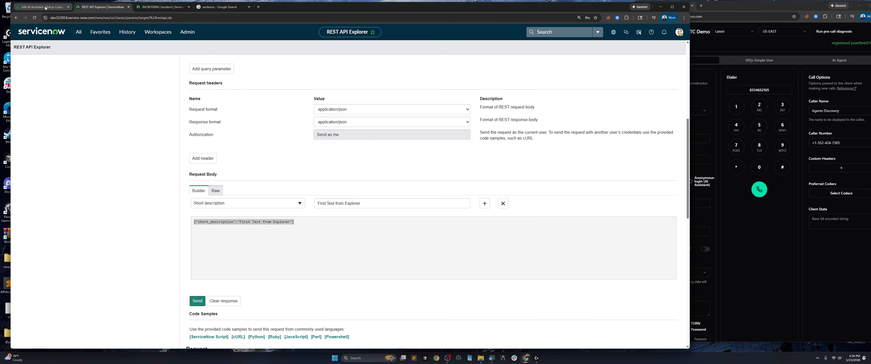
key("ctrl+v")
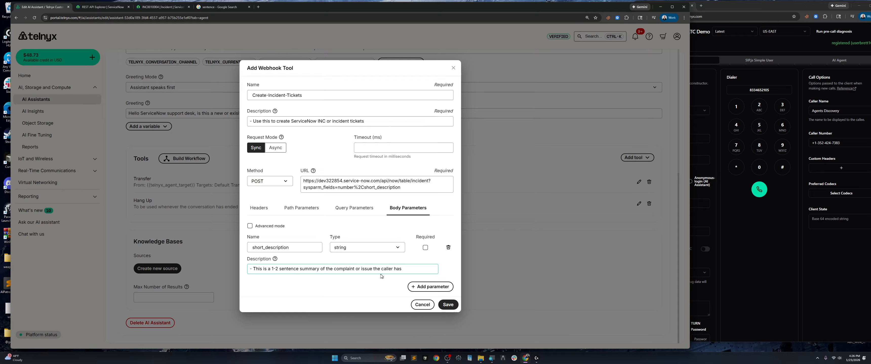
Google 'complaint' to verify its spelling, then return to the webhook tool
left_click_drag(354, 269, 334, 269)
left_click(220, 7)
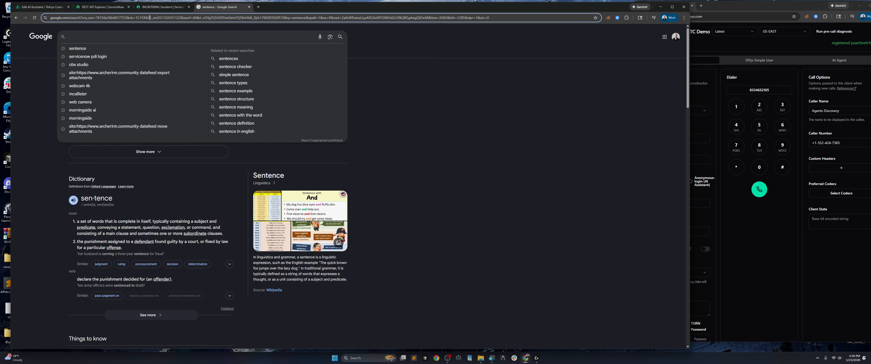
left_click(151, 17)
key("ctrl+v")
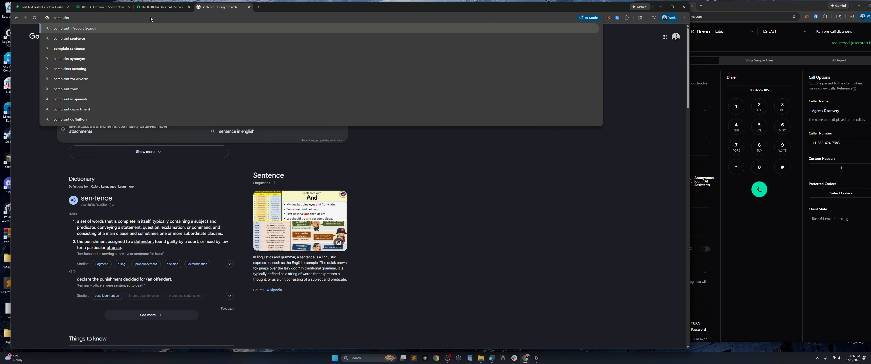
key("Return")
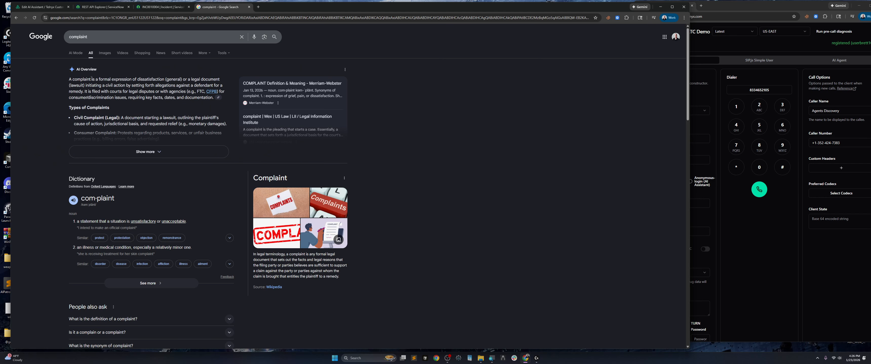
left_click_drag(91, 79, 73, 80)
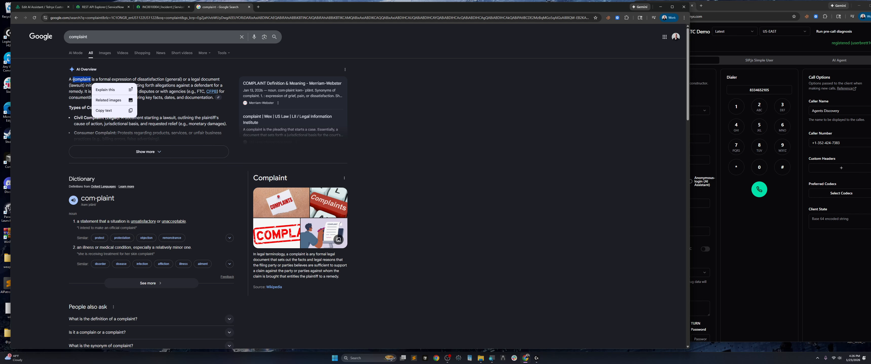
left_click(42, 8)
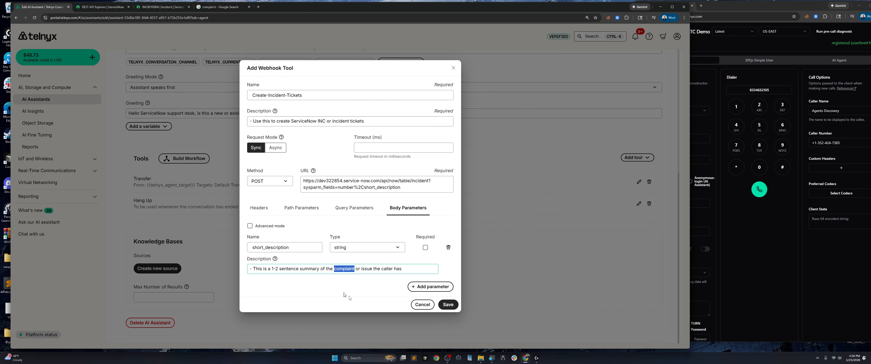
key("ctrl+v")
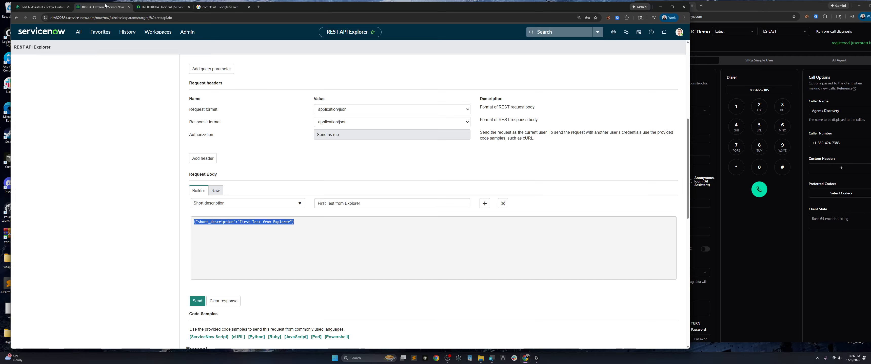
Confirm the REST API Explorer response is 201 Created, then close the Google tab and return to Telnyx
left_click(102, 7)
scroll(291, 230, "down", 4)
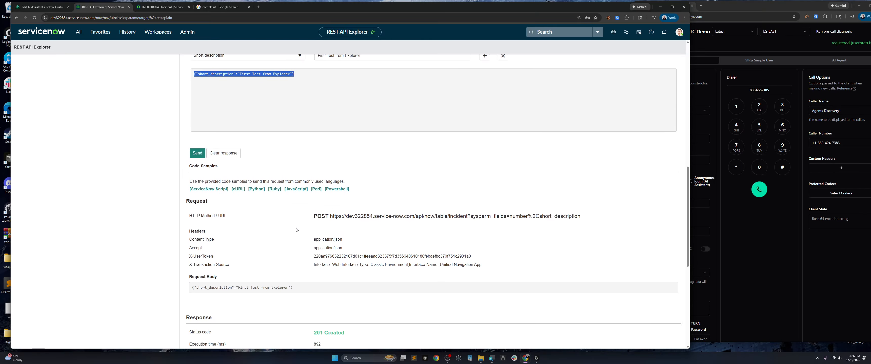
scroll(296, 230, "down", 3)
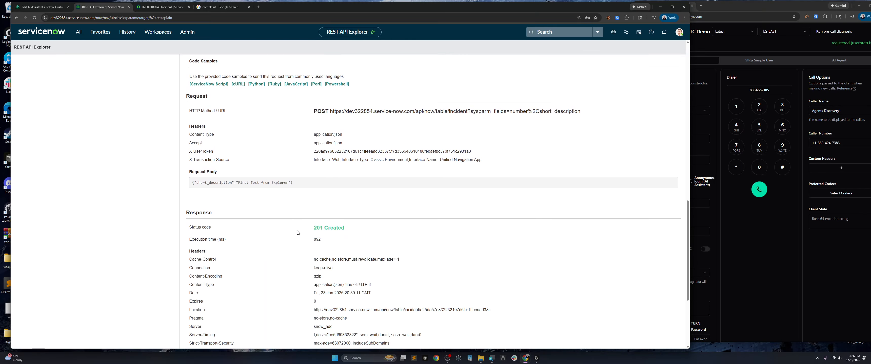
scroll(297, 232, "down", 3)
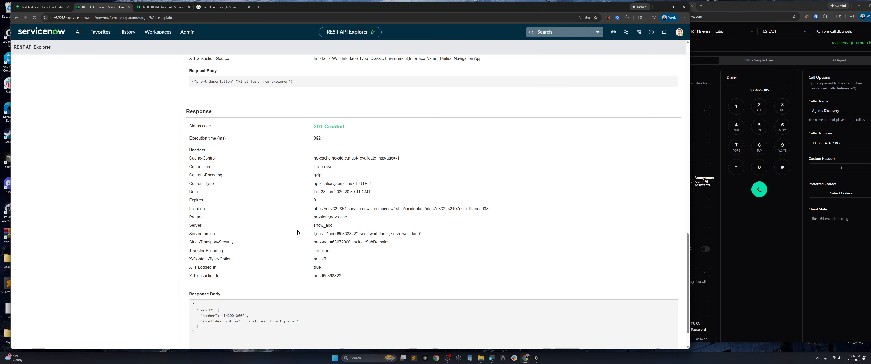
scroll(297, 232, "up", 4)
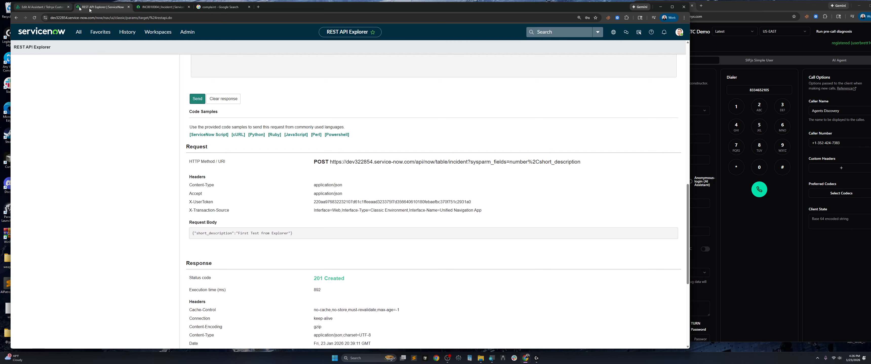
left_click(249, 7)
left_click(53, 7)
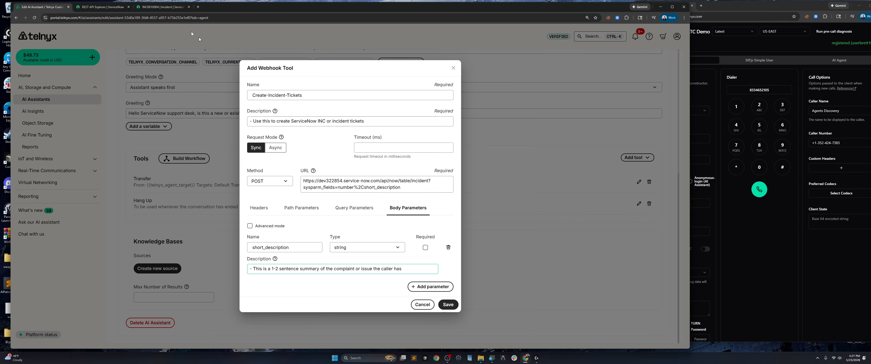
Compare the webhook URL's sysparm_fields query against REST API Explorer, then save the Create-Incident-Tickets tool
left_click(114, 9)
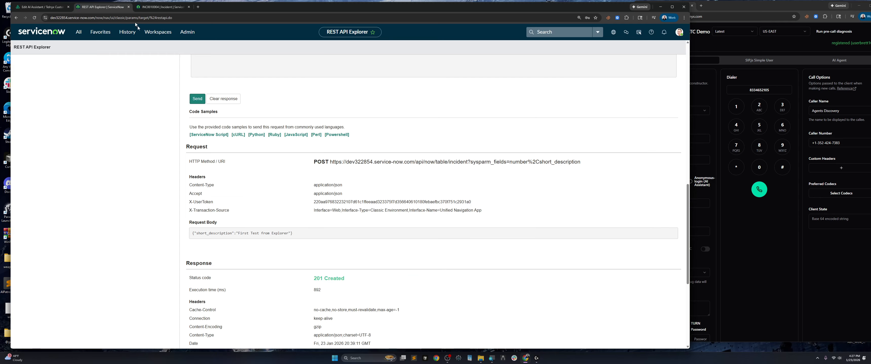
scroll(273, 194, "up", 10)
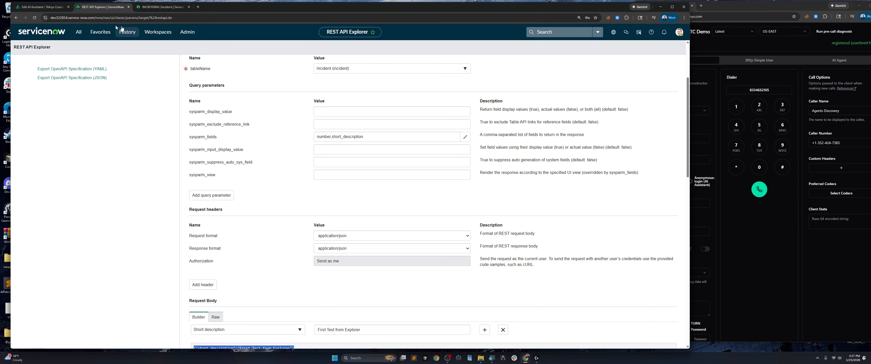
left_click(41, 7)
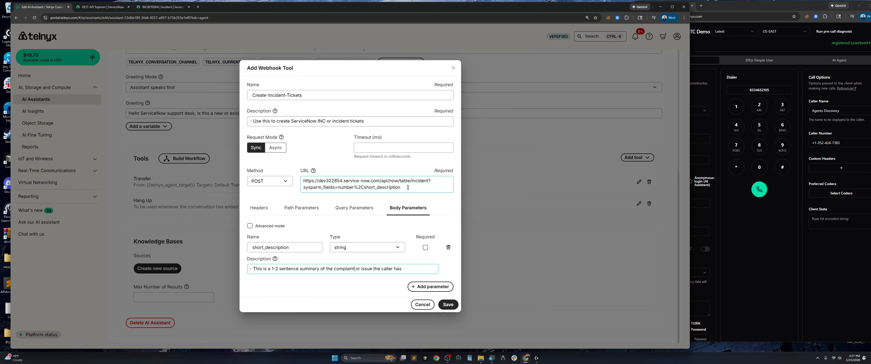
left_click_drag(401, 188, 428, 182)
double_click(429, 182)
left_click_drag(401, 188, 302, 188)
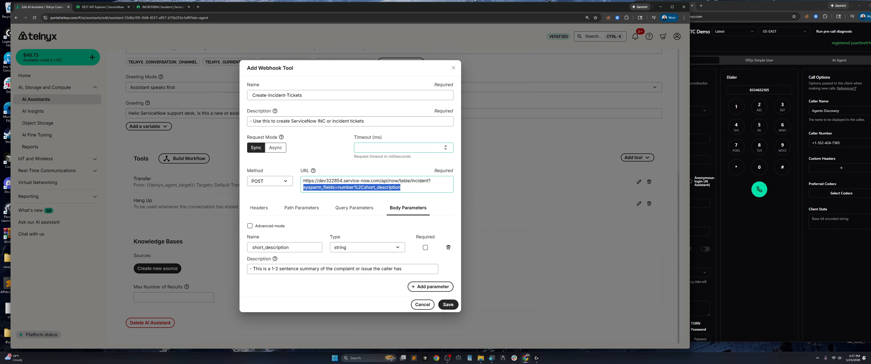
left_click(447, 305)
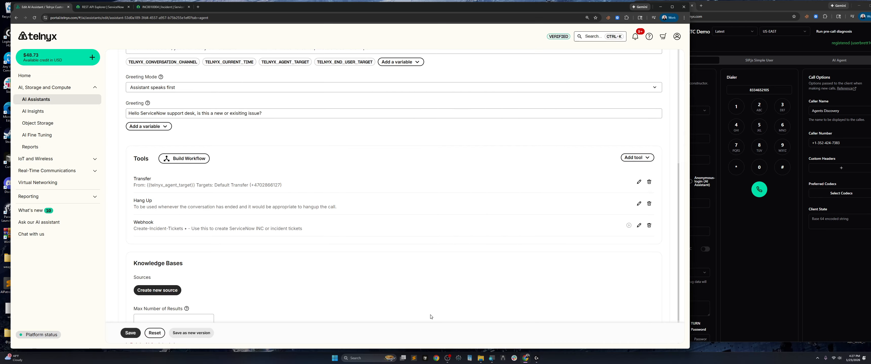
Save the assistant with the new webhook tool and start a '#Goal' heading in the instructions
left_click(130, 334)
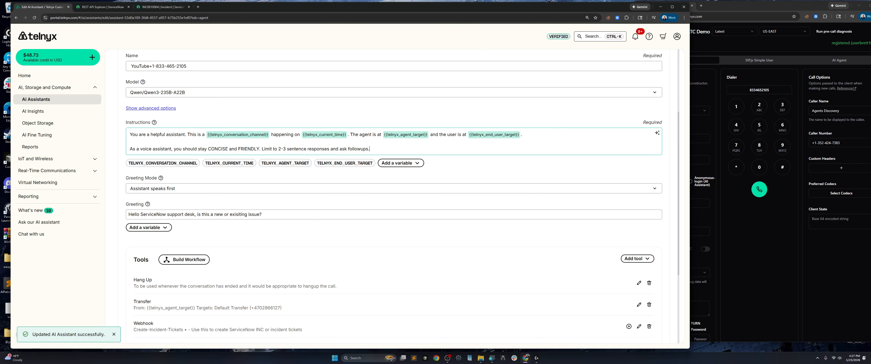
key("Return")
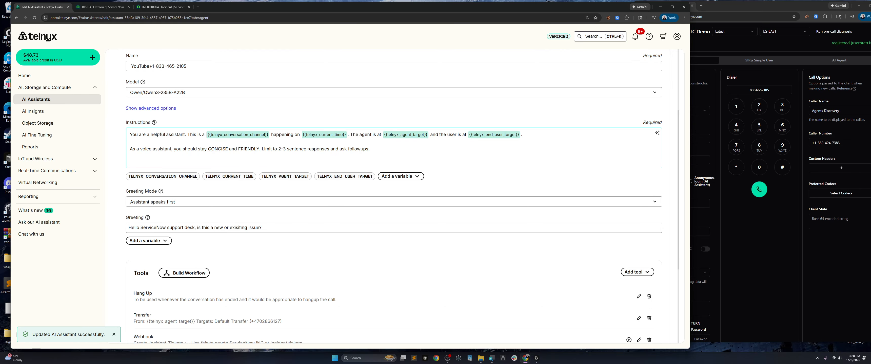
type("#Goal")
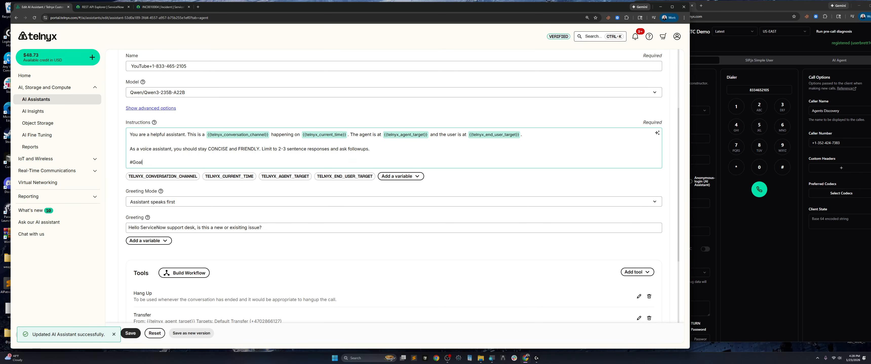
key("Return")
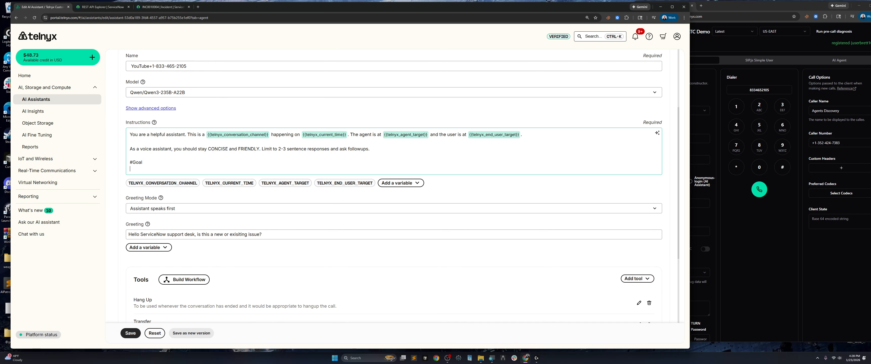
type("-")
Add '- Assist caller with ServiceNow Incident tickets' under #Goal, bullet the lines, and save
left_click(133, 149)
type("- ")
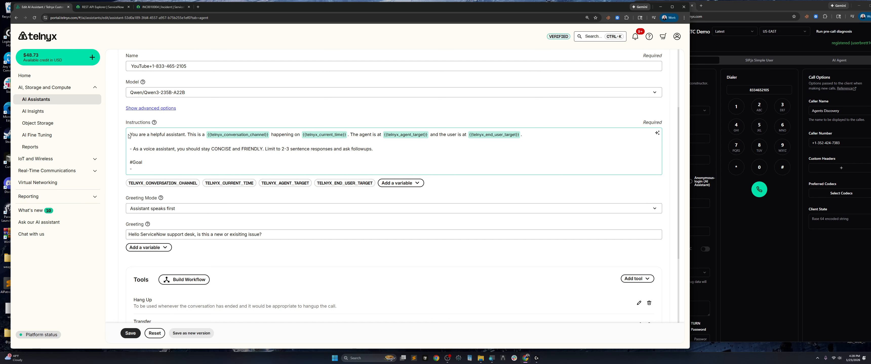
type("- ")
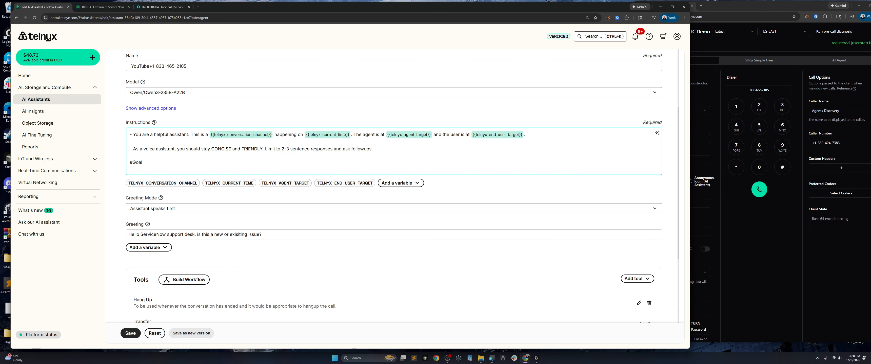
type("siste")
key("BackSpace")
type("caller with l")
type("erviceNow Incident tickets")
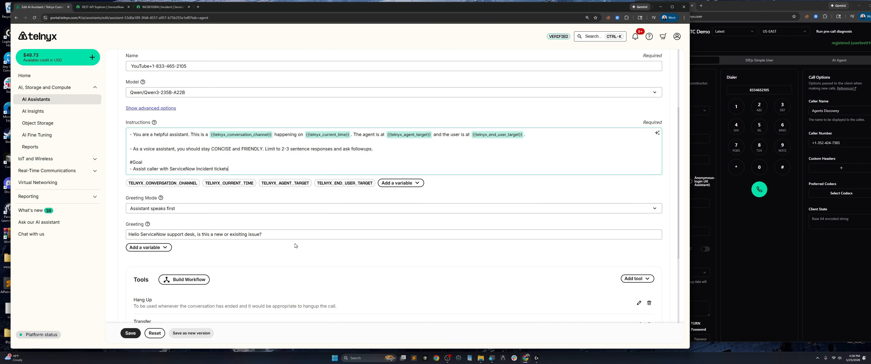
scroll(295, 246, "down", 5)
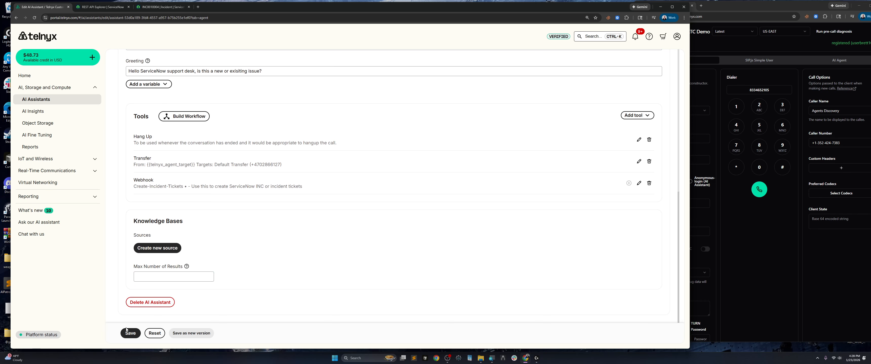
left_click(130, 334)
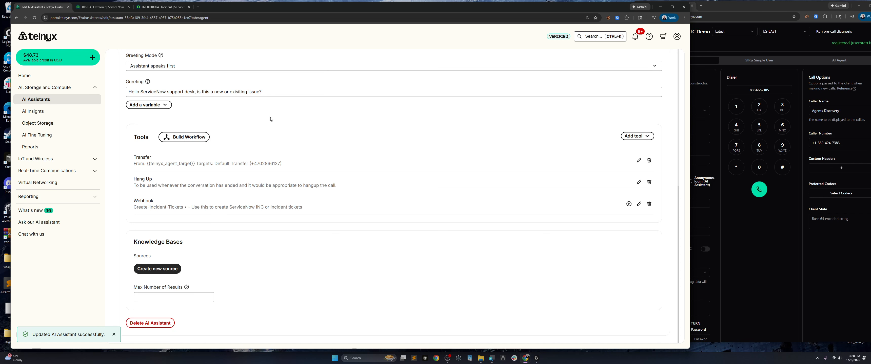
scroll(447, 160, "up", 7)
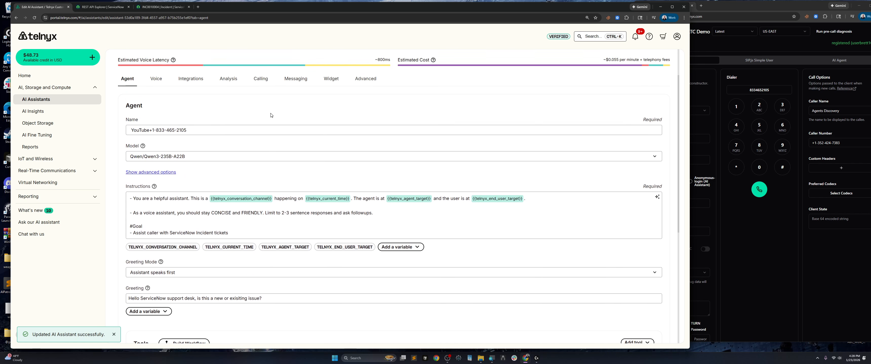
Place a WebRTC test call to the assistant's number, hang up, and return to the portal's settings
double_click(762, 92)
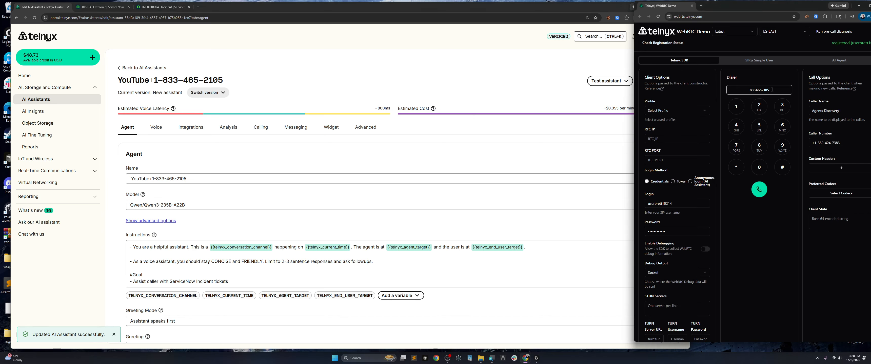
left_click(759, 190)
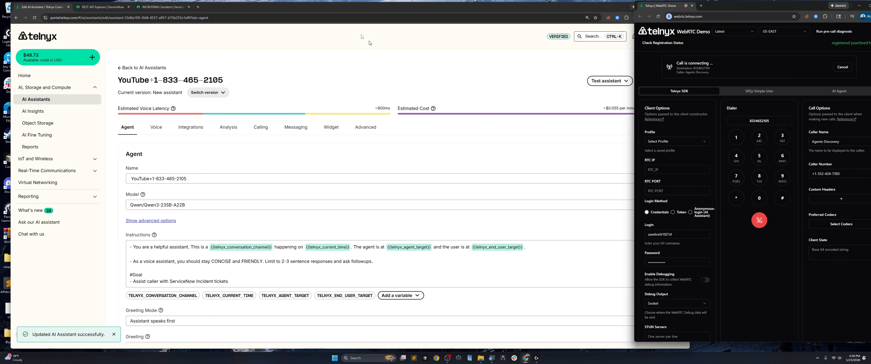
left_click(51, 12)
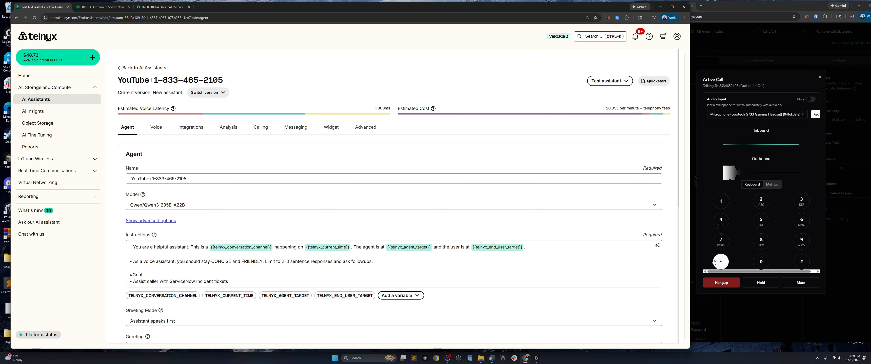
left_click(714, 284)
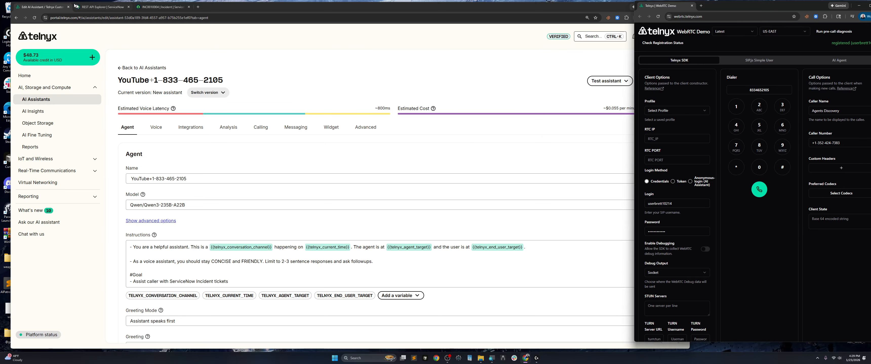
left_click(47, 10)
left_click(262, 131)
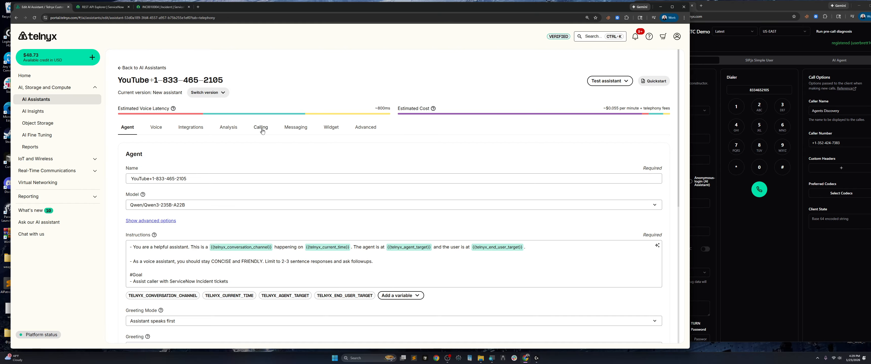
Open the latest conversation's transcript and expand its Create-Incident-Tickets tool responses
left_click(228, 128)
left_click(643, 179)
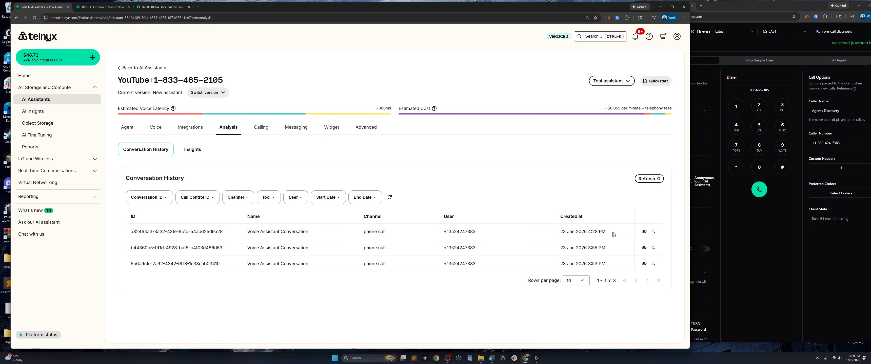
left_click(644, 231)
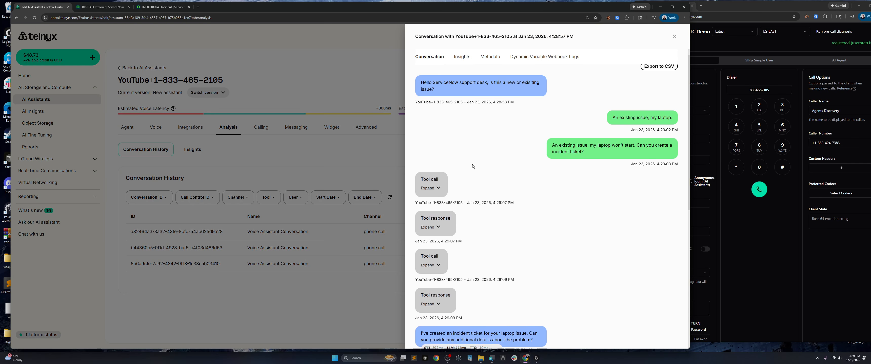
scroll(472, 167, "down", 5)
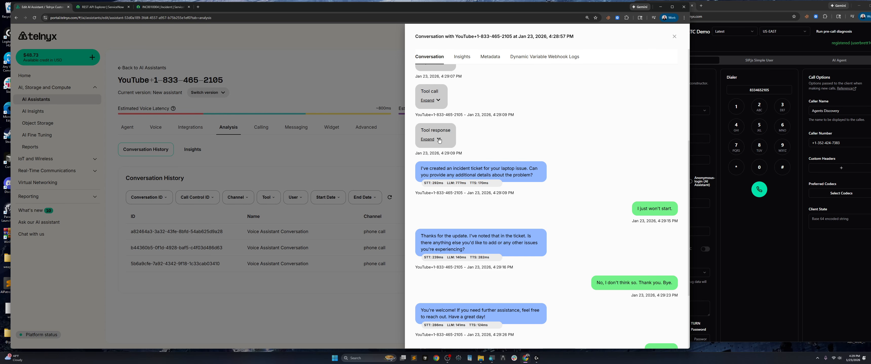
left_click(439, 140)
scroll(483, 185, "down", 4)
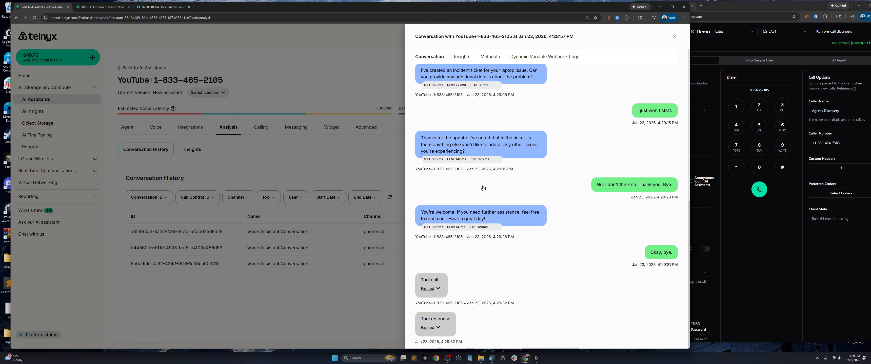
left_click(439, 324)
Expand the tool call bubbles to check the empty arguments and empty result, then switch to REST API Explorer
scroll(520, 262, "down", 2)
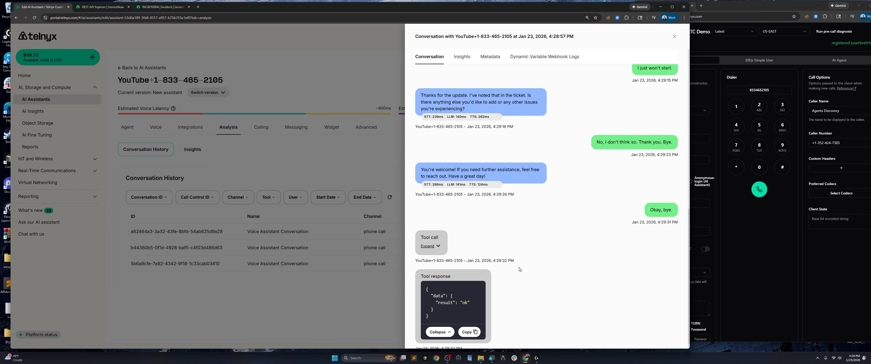
left_click(430, 236)
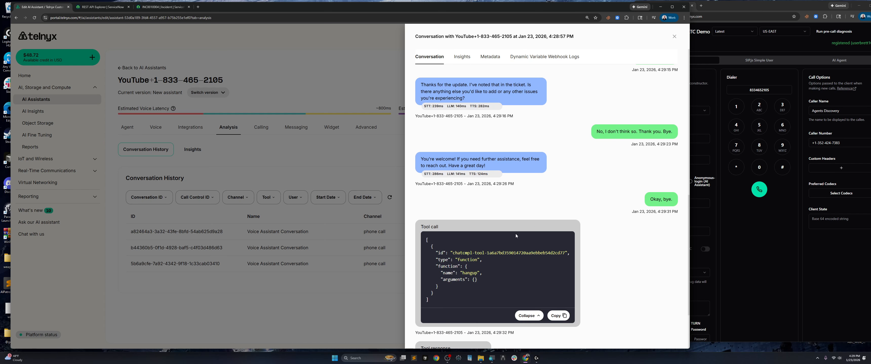
scroll(480, 239, "up", 6)
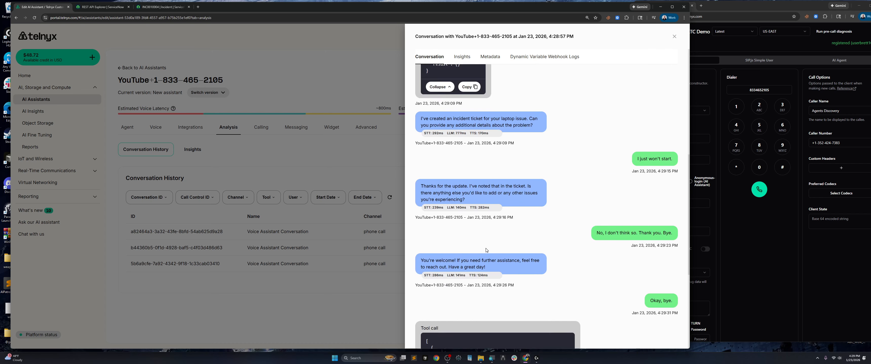
scroll(439, 218, "up", 3)
left_click(437, 217)
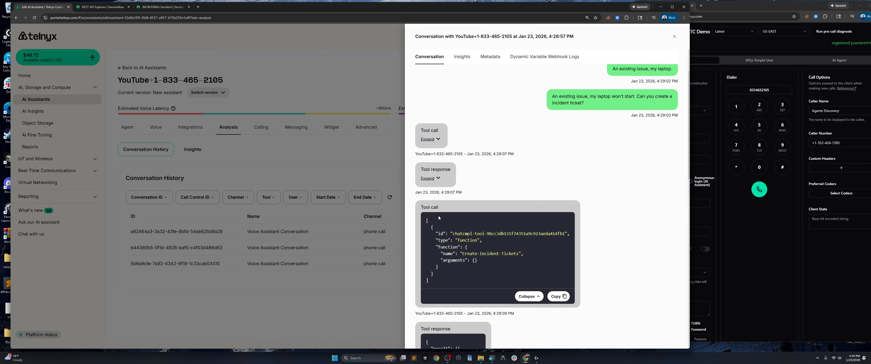
scroll(437, 216, "down", 4)
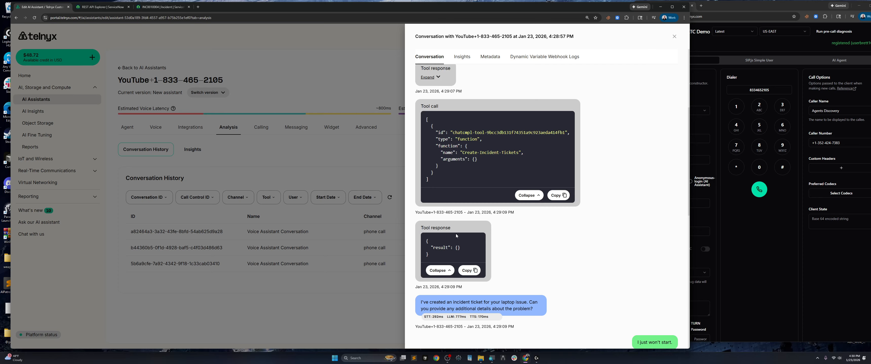
scroll(455, 234, "up", 4)
left_click(437, 139)
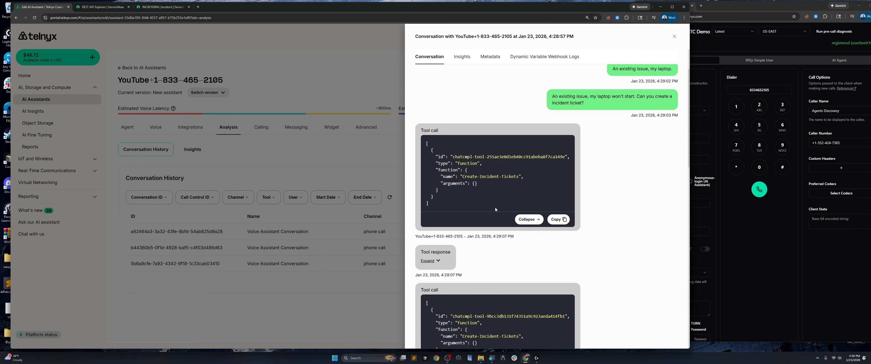
scroll(494, 207, "down", 5)
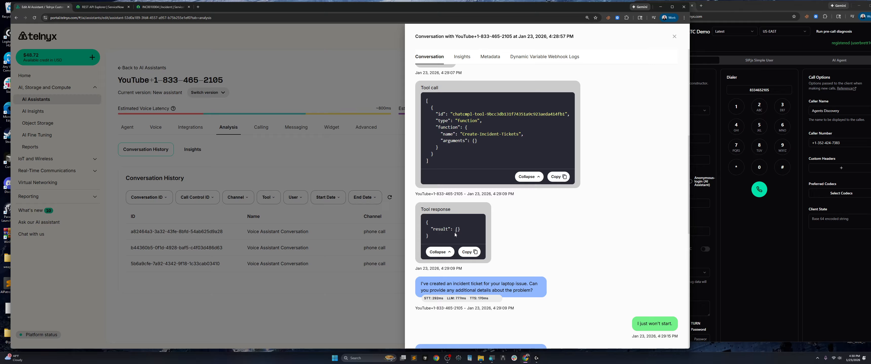
left_click_drag(434, 238, 422, 221)
left_click(572, 246)
left_click(113, 8)
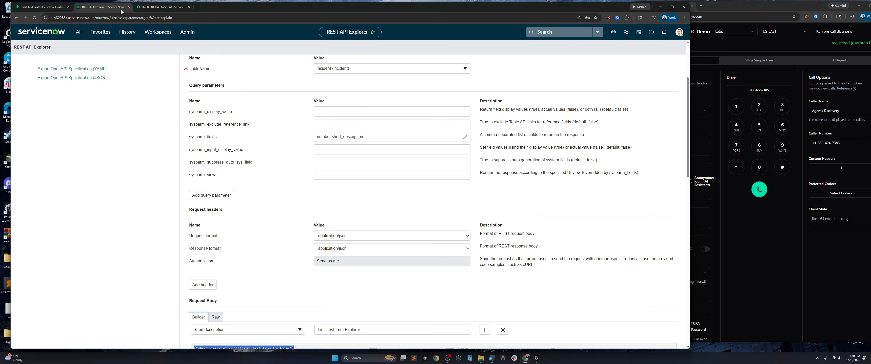
Browse the recent incidents, then search ServiceNow for incident INC0010005 and open it
left_click(158, 8)
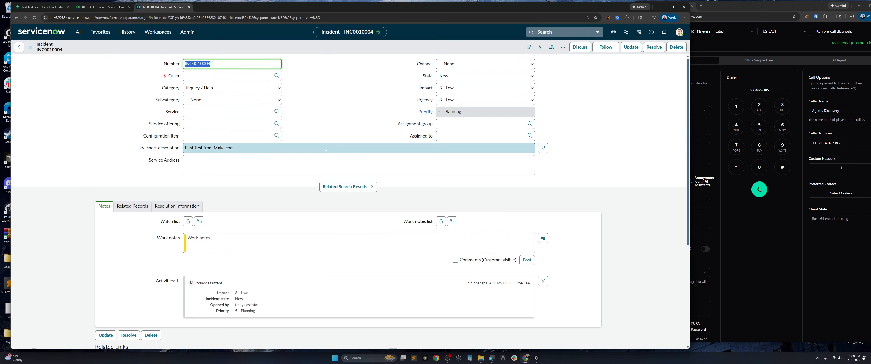
left_click(352, 102)
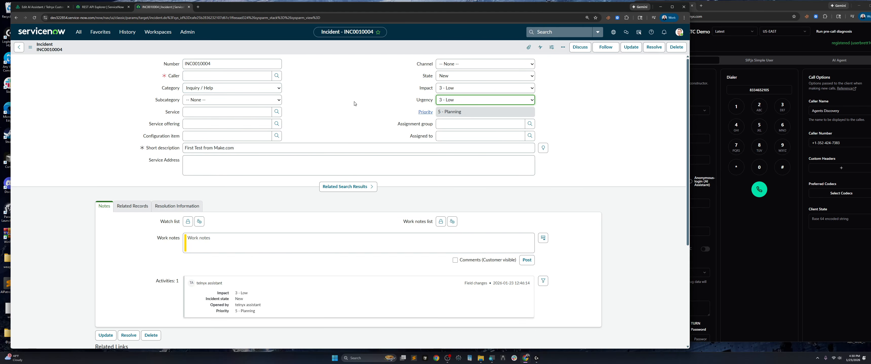
left_click(19, 47)
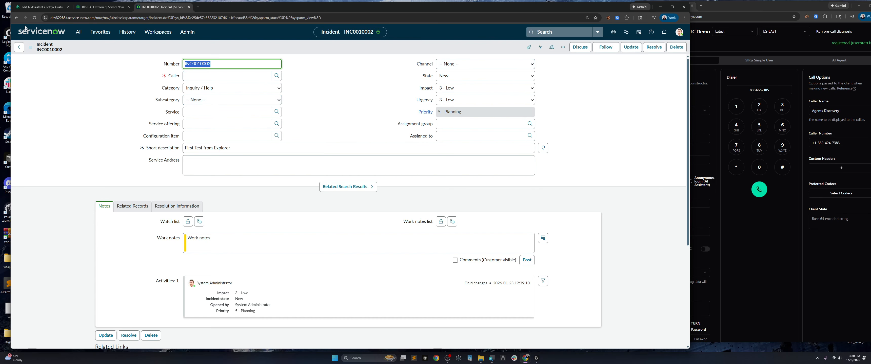
left_click(16, 17)
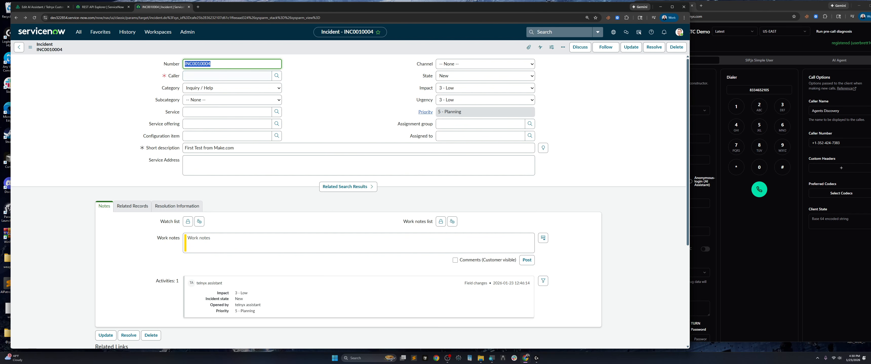
left_click(559, 32)
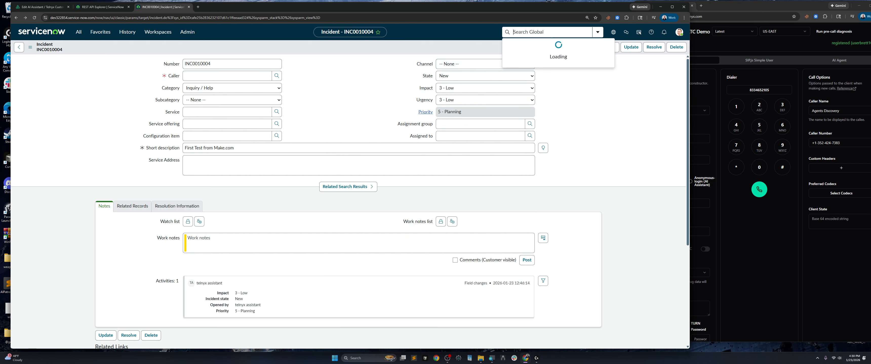
type("INC0010004")
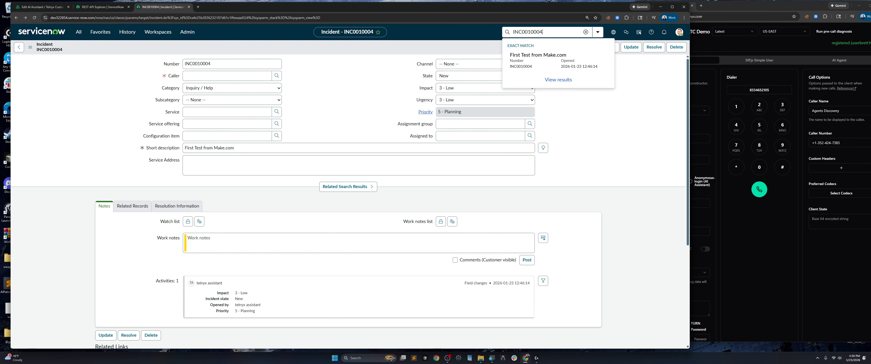
key("BackSpace")
type("5")
left_click(527, 61)
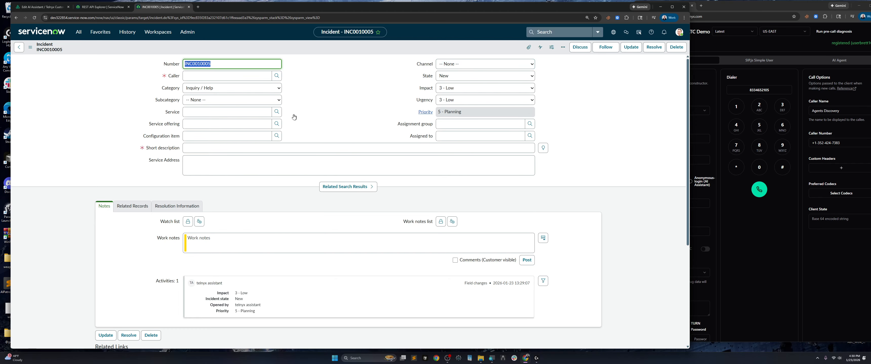
Confirm INC0010005's short description is empty, then return to Telnyx and close the transcript
scroll(256, 149, "down", 2)
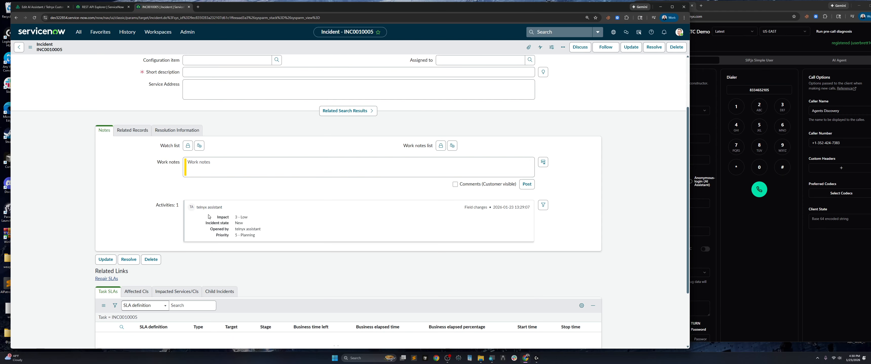
scroll(210, 216, "up", 3)
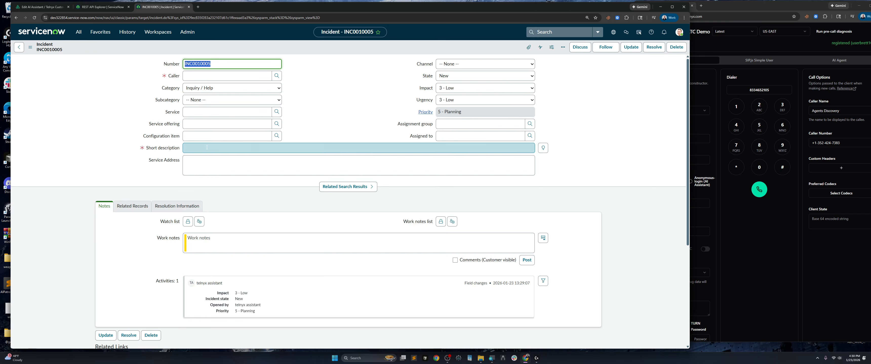
left_click(101, 6)
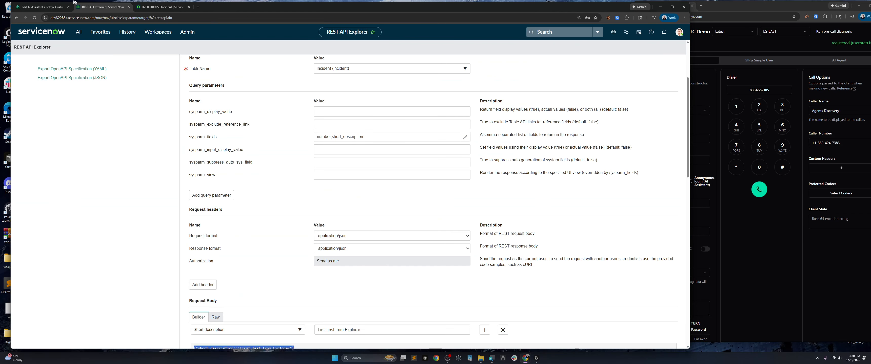
left_click(51, 8)
left_click(345, 282)
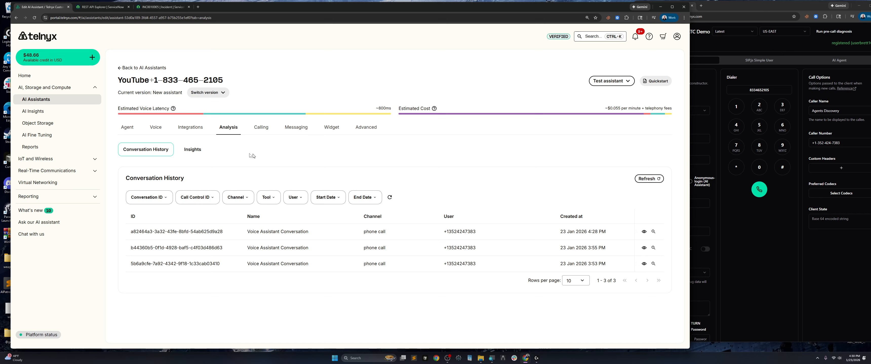
Edit the Create-Incident-Tickets webhook tool and compare its body parameters with the REST API Explorer
left_click(126, 125)
scroll(234, 213, "down", 8)
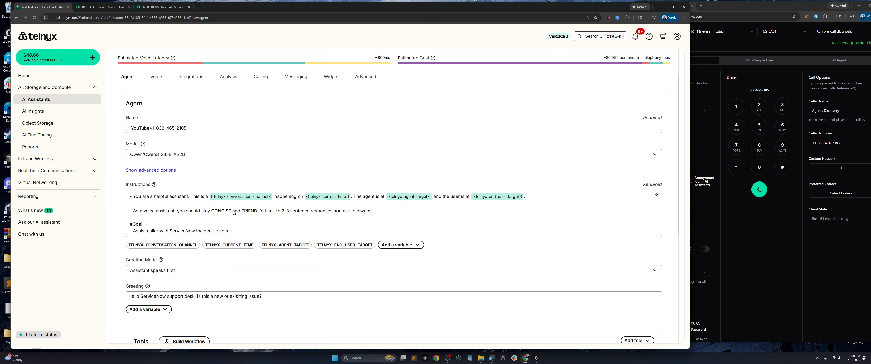
scroll(306, 223, "up", 5)
scroll(306, 223, "down", 3)
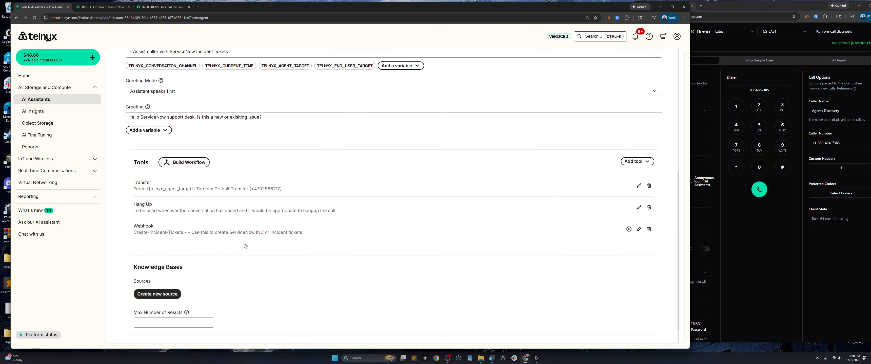
left_click(638, 229)
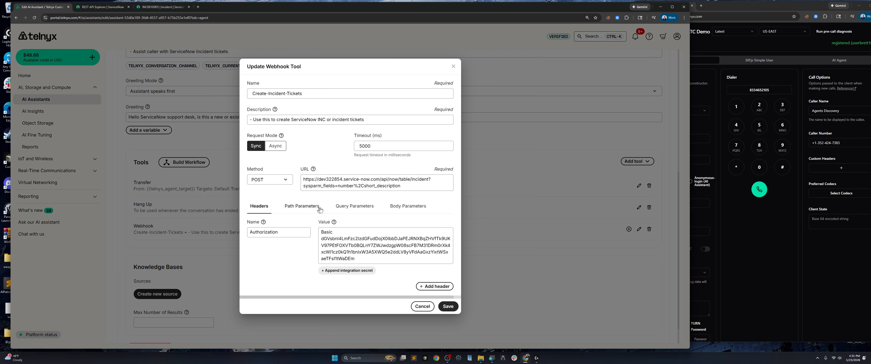
left_click(398, 207)
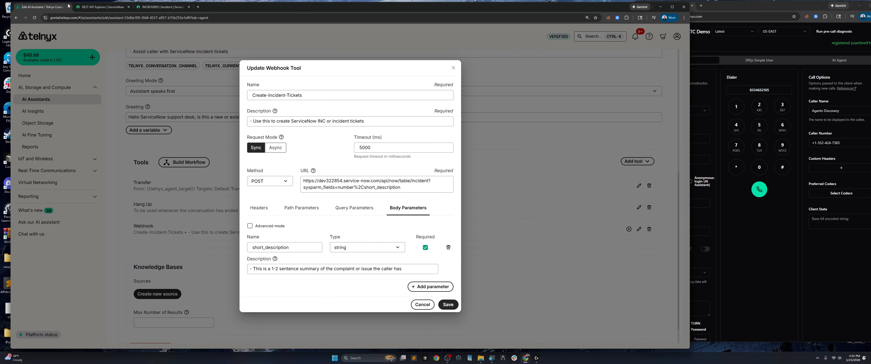
left_click(101, 7)
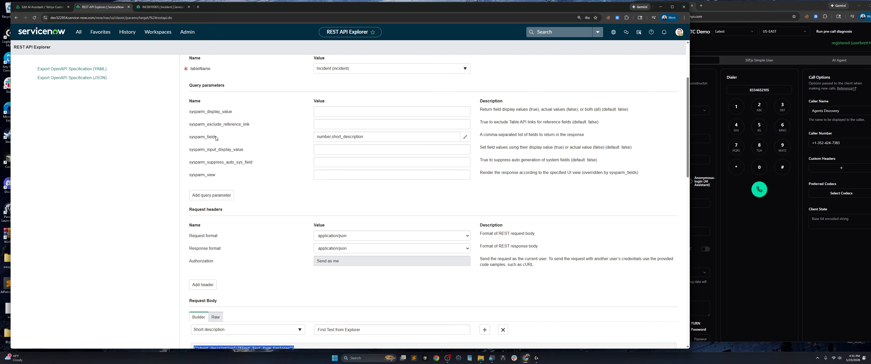
left_click(59, 7)
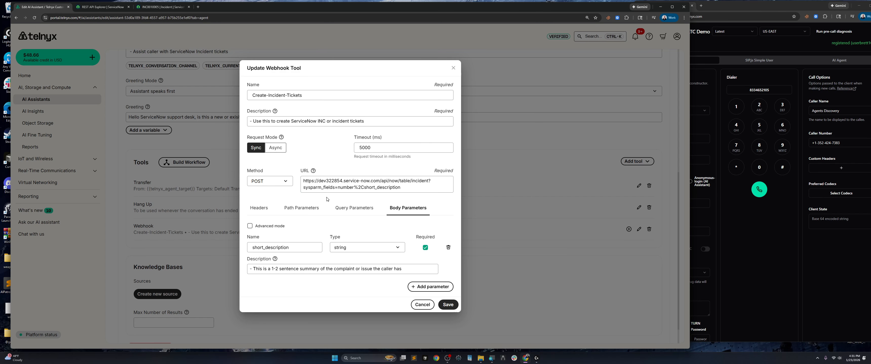
Add and remove an empty query parameter, then save the webhook tool with no query parameters
left_click(355, 208)
left_click(321, 256)
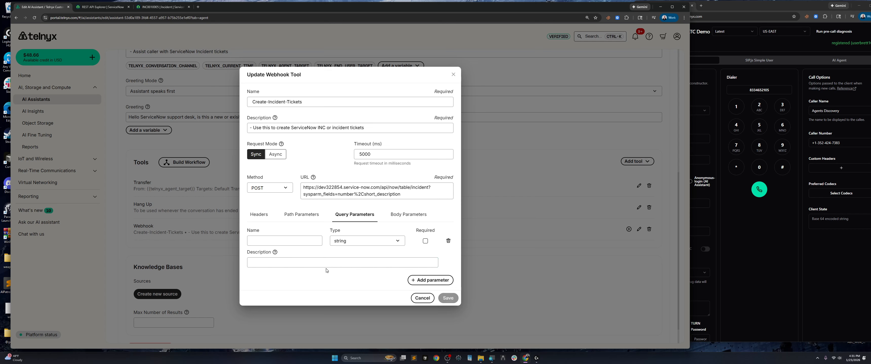
left_click(447, 240)
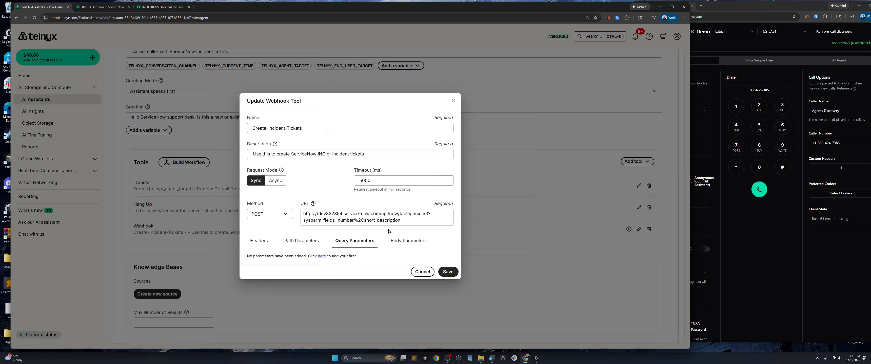
left_click(447, 272)
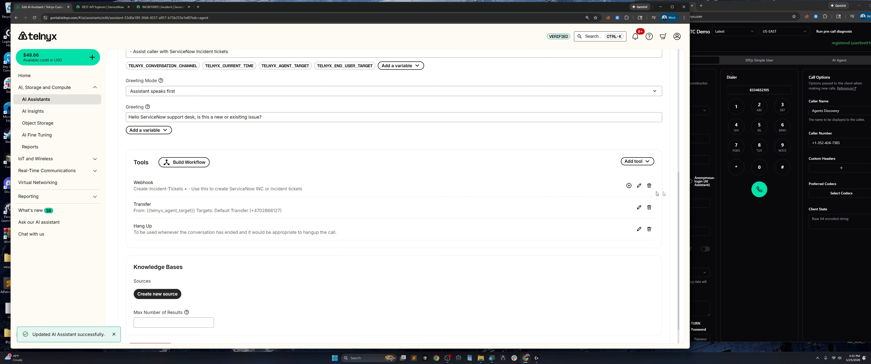
Call the AI assistant from the WebRTC Demo dialer, then return to the portal and incident INC0010005
left_click(771, 107)
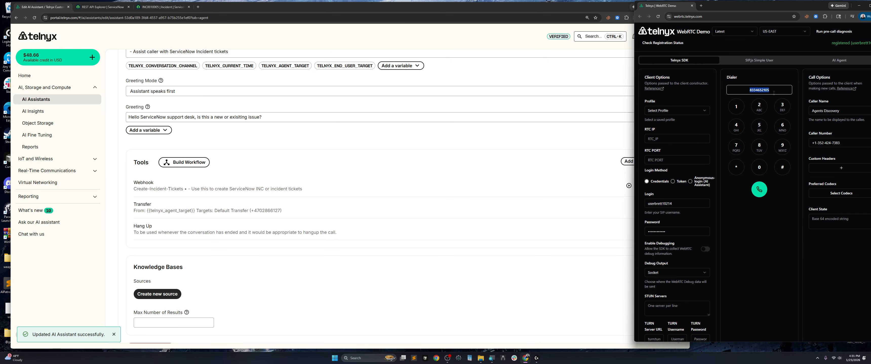
left_click(759, 190)
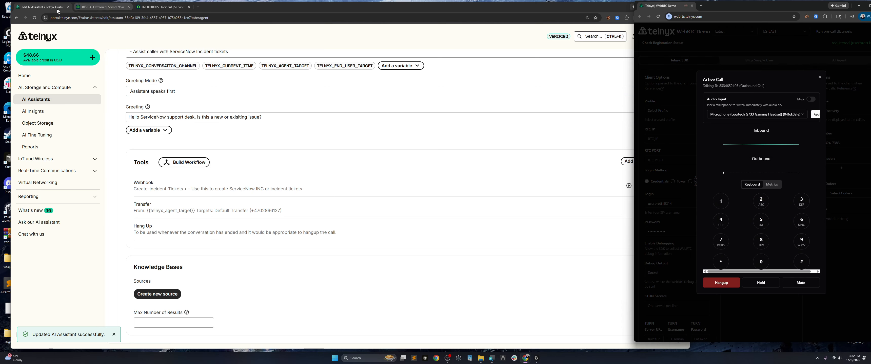
left_click(238, 119)
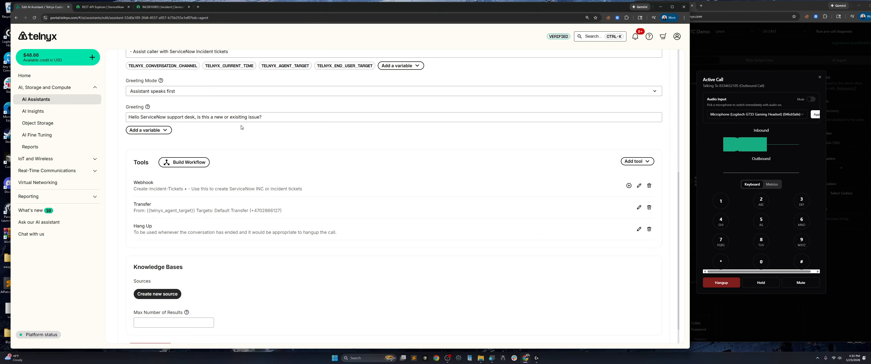
left_click(161, 7)
Copy INC0010005, search it with the last digit changed to 6, and open INC0010006
right_click(196, 65)
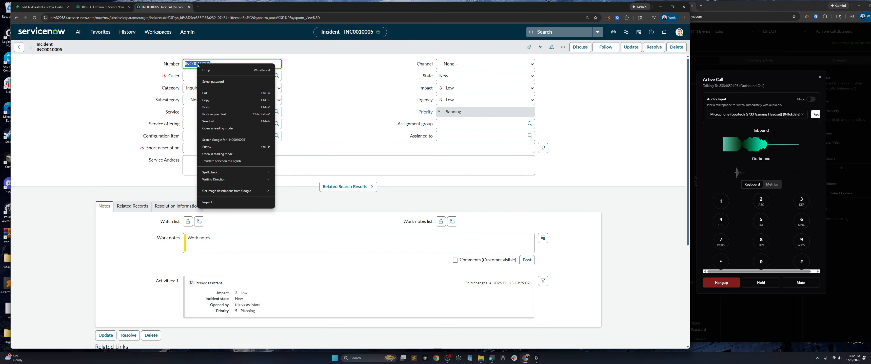
left_click(210, 100)
left_click(554, 33)
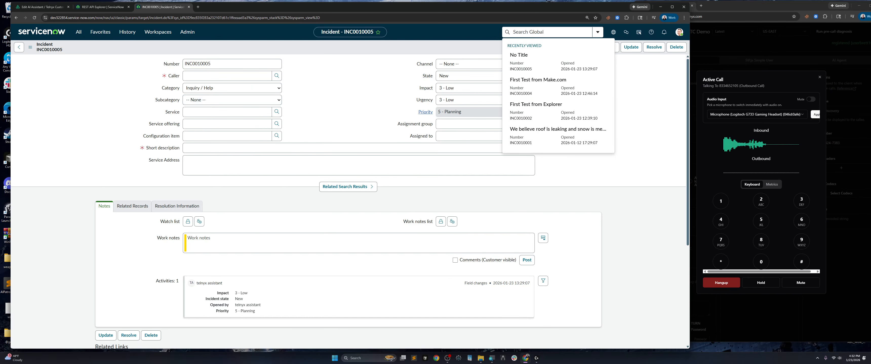
key("ctrl+v")
key("BackSpace")
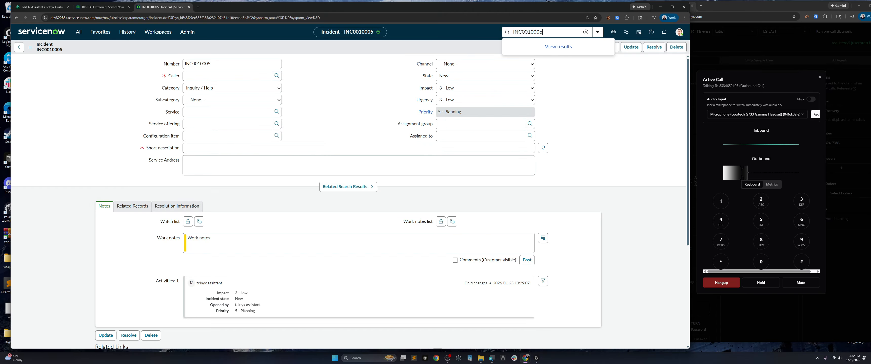
type("6")
left_click(534, 70)
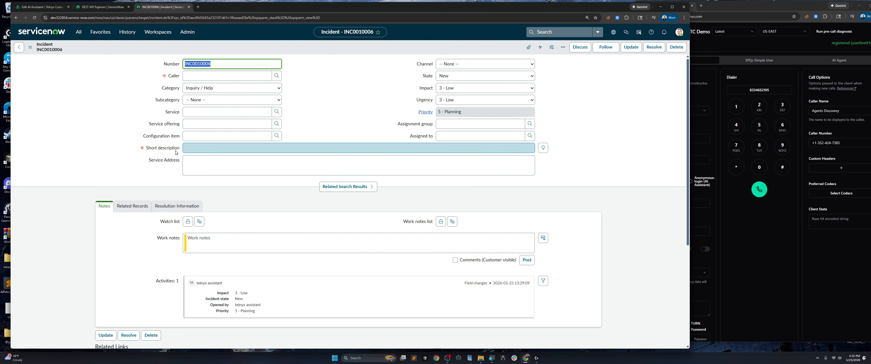
Check the empty Short description field, then go back to the Telnyx assistant edit page
right_click(170, 148)
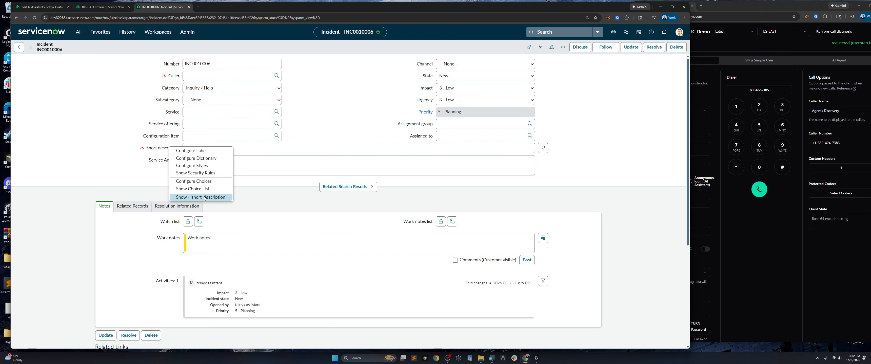
left_click(40, 7)
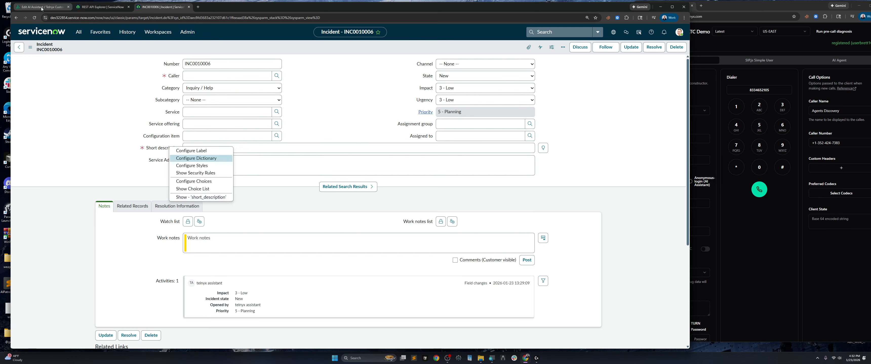
scroll(198, 230, "up", 7)
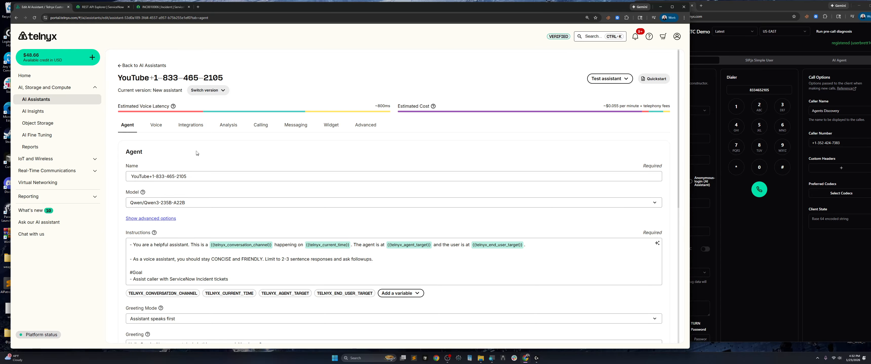
Edit the Create-Incident-Tickets webhook and inspect the short_description body parameter name
scroll(197, 153, "down", 6)
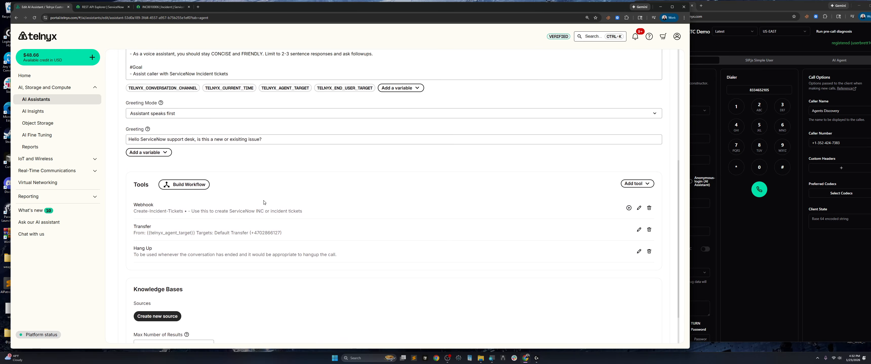
scroll(264, 203, "down", 2)
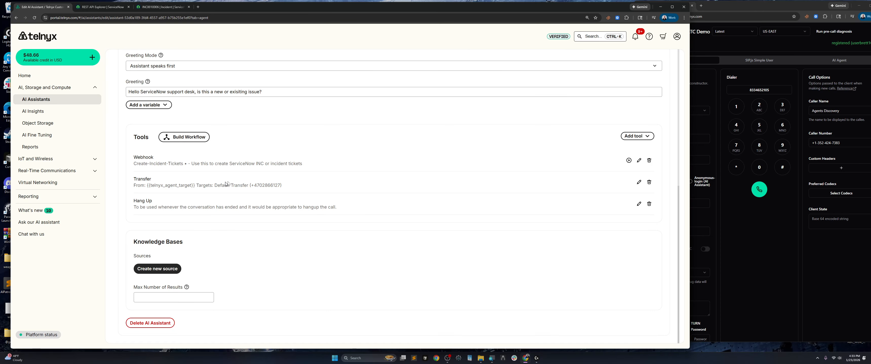
left_click(638, 161)
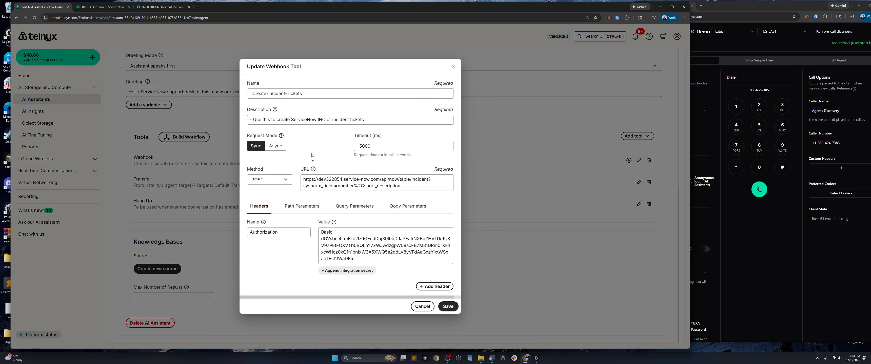
left_click(401, 211)
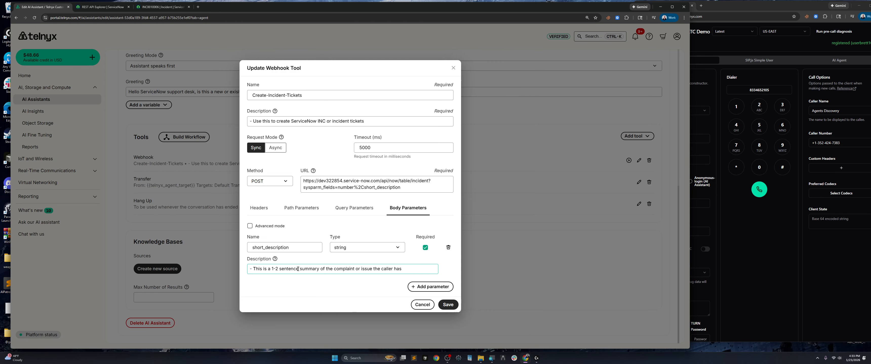
left_click(252, 248)
key("End")
Compare it with the REST API Explorer request body, save the webhook tool, and call the assistant
left_click(102, 7)
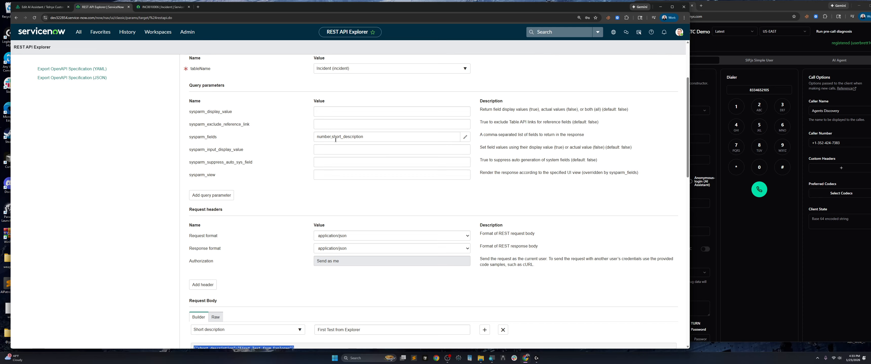
scroll(322, 170, "down", 4)
left_click(242, 211)
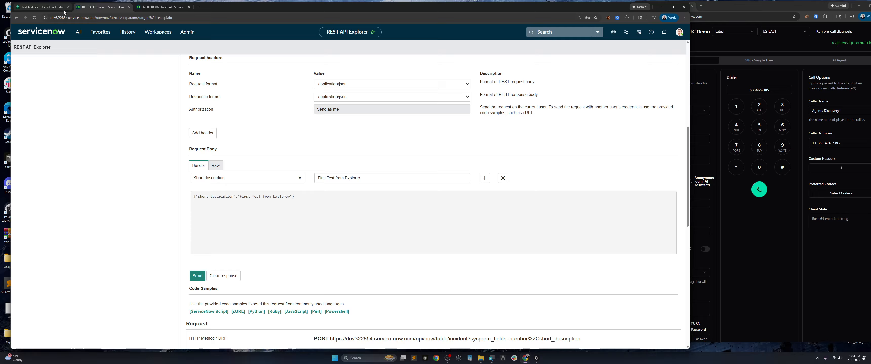
left_click(46, 7)
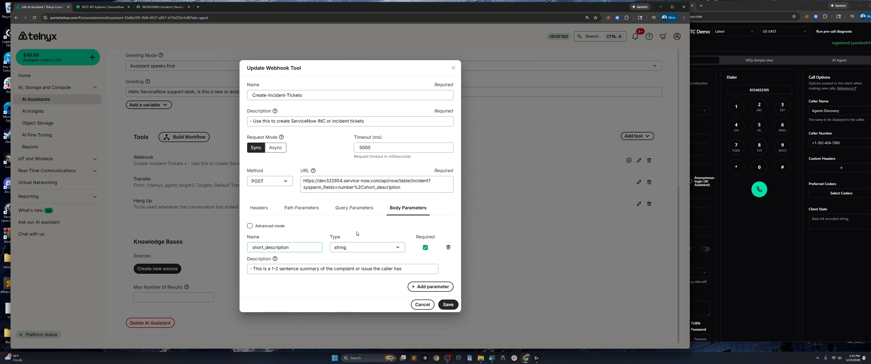
left_click(446, 304)
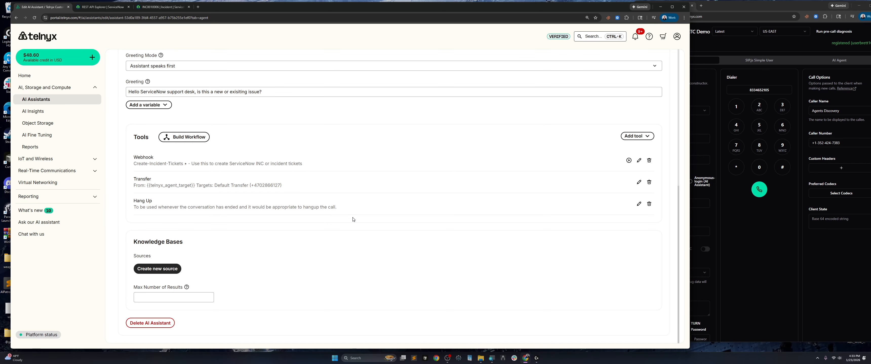
left_click(759, 189)
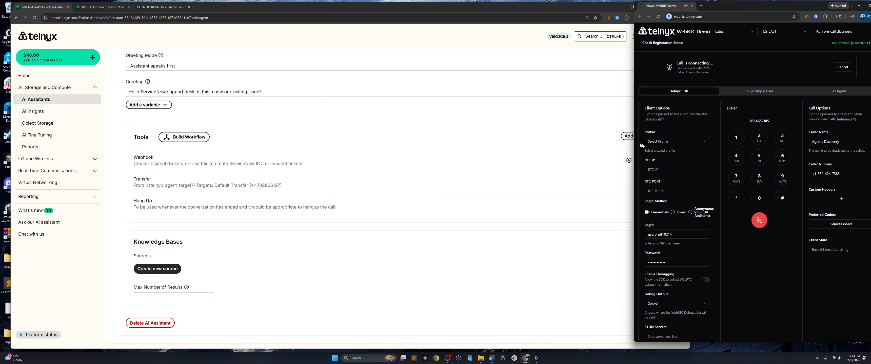
During the test call, return to the portal, then switch to the ServiceNow incident's global search
left_click(329, 7)
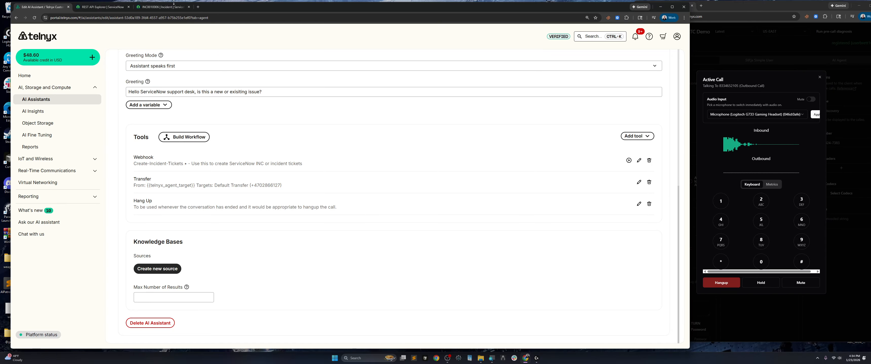
left_click(161, 7)
left_click(547, 31)
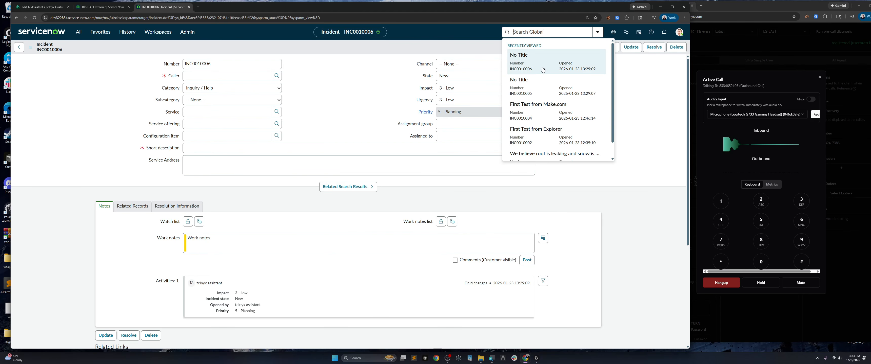
Search for the next incident number and open INC0010007
left_click(247, 63)
key("ctrl+a")
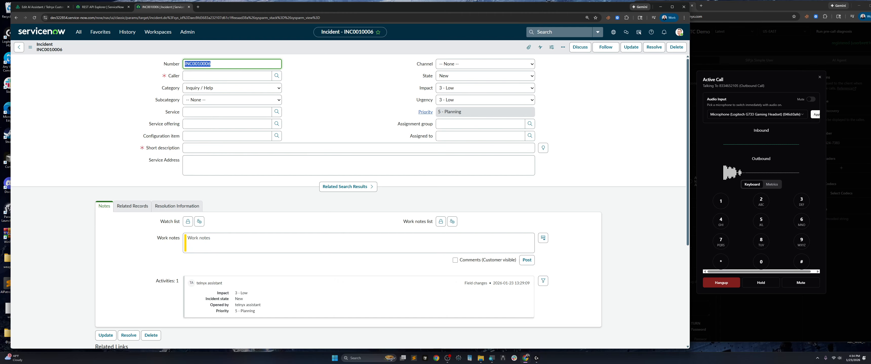
left_click(547, 31)
key("ctrl+v")
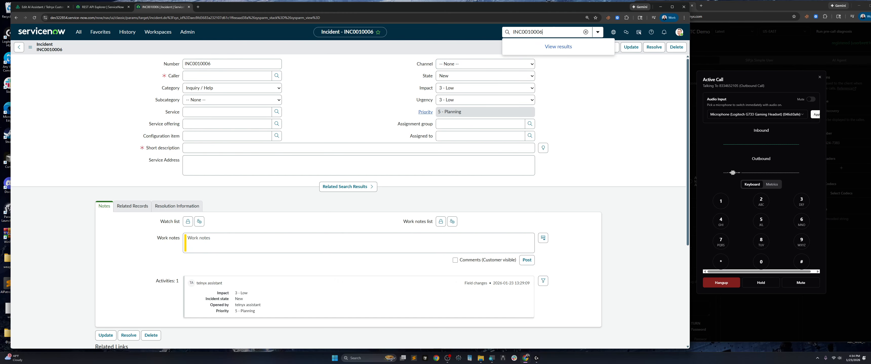
key("BackSpace")
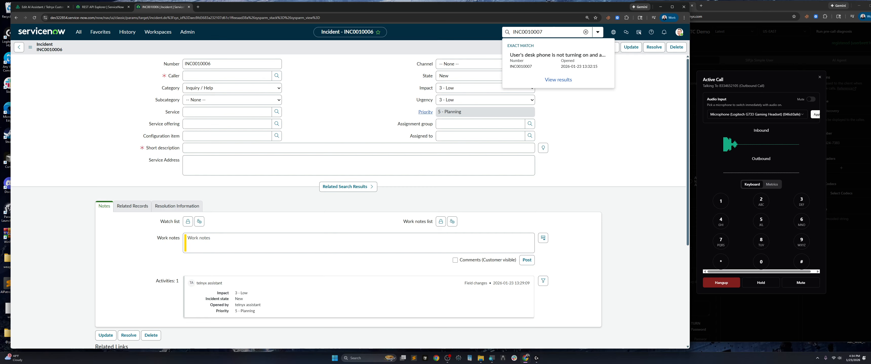
left_click(547, 58)
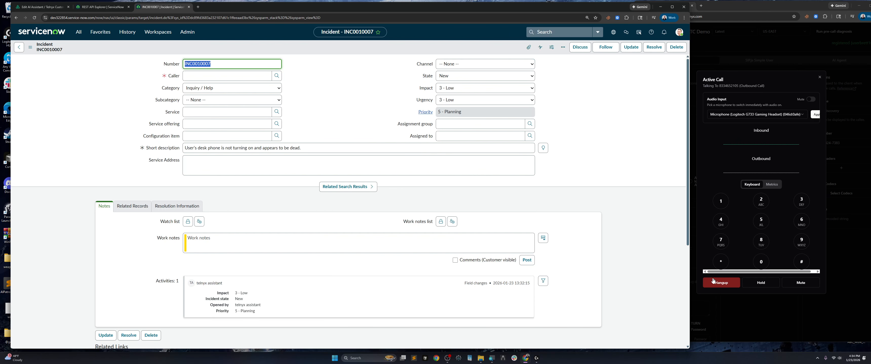
Hang up the test call, then start entering the caller's name in INC0010007's Caller field
left_click(724, 289)
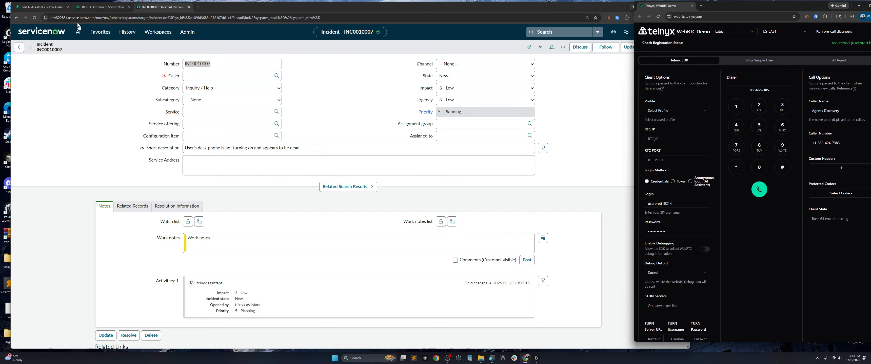
left_click(145, 134)
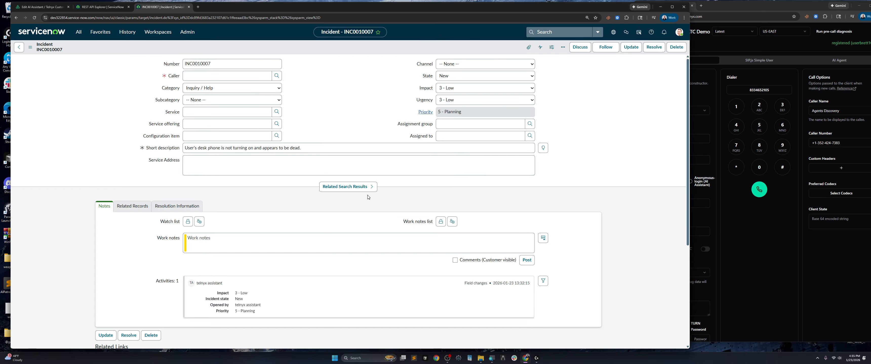
scroll(369, 197, "down", 3)
scroll(360, 201, "up", 3)
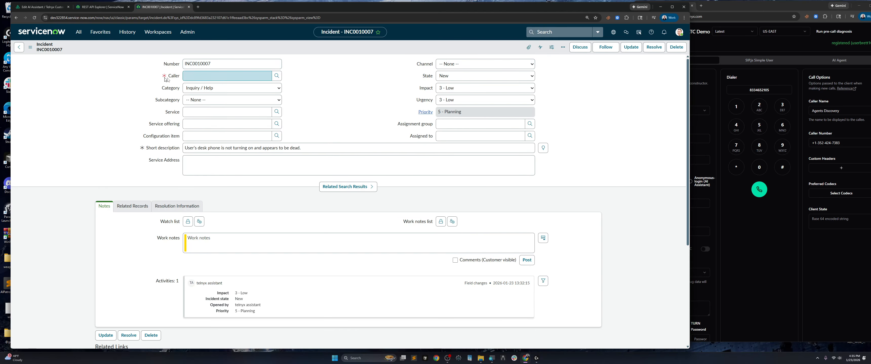
left_click(227, 75)
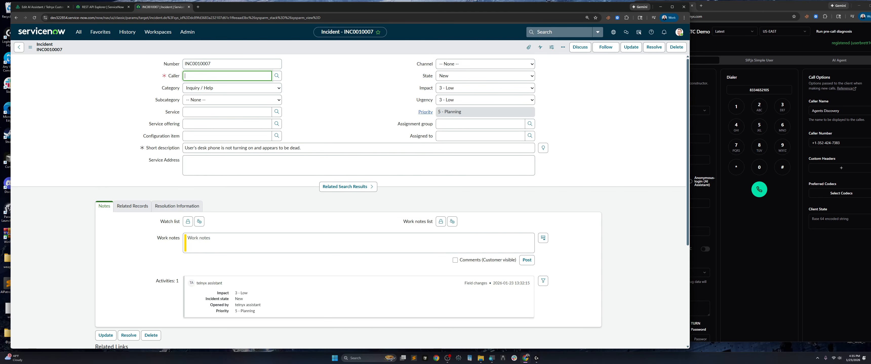
type("beth")
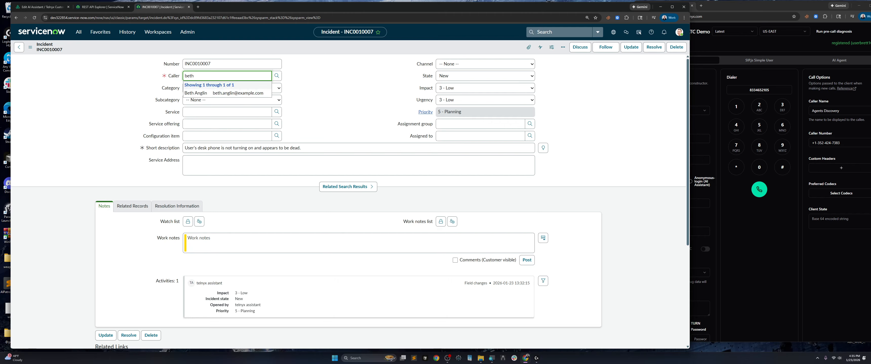